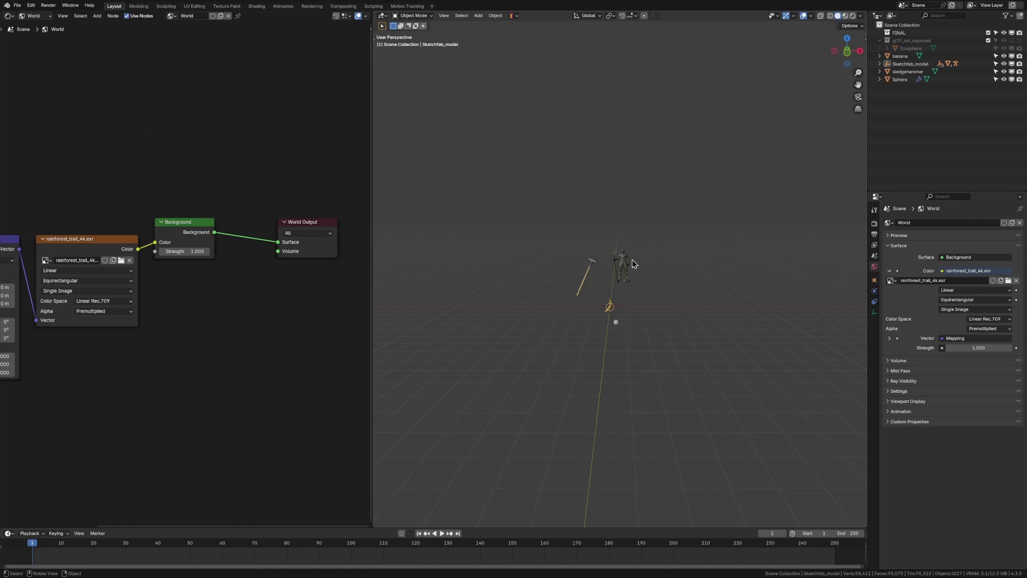
- Look over the add-on install options in Preferences, then close the Preferences window
key(ctrl+comma)
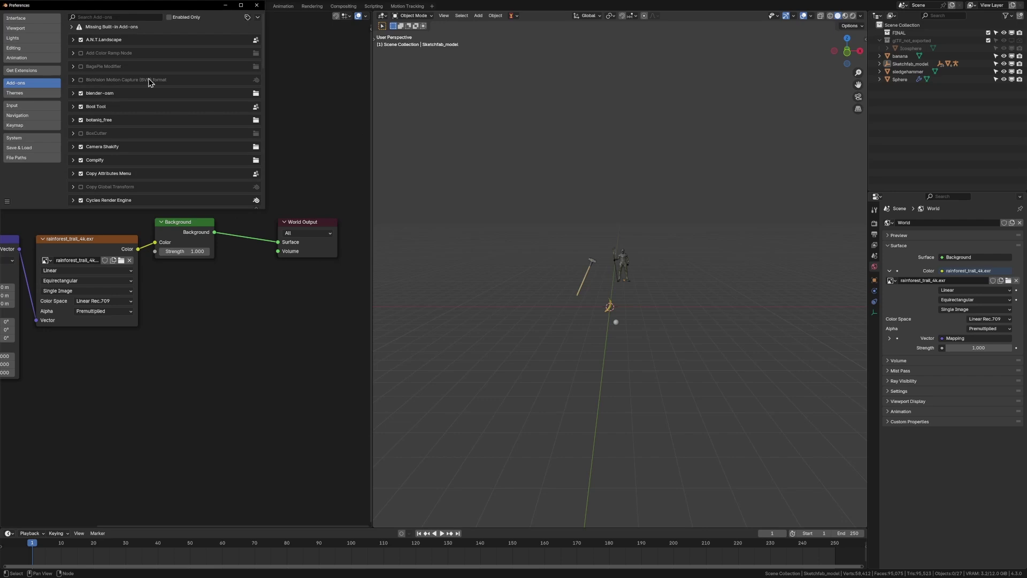
click(258, 18)
scroll(160, 107, down, 5)
scroll(160, 107, up, 4)
click(257, 6)
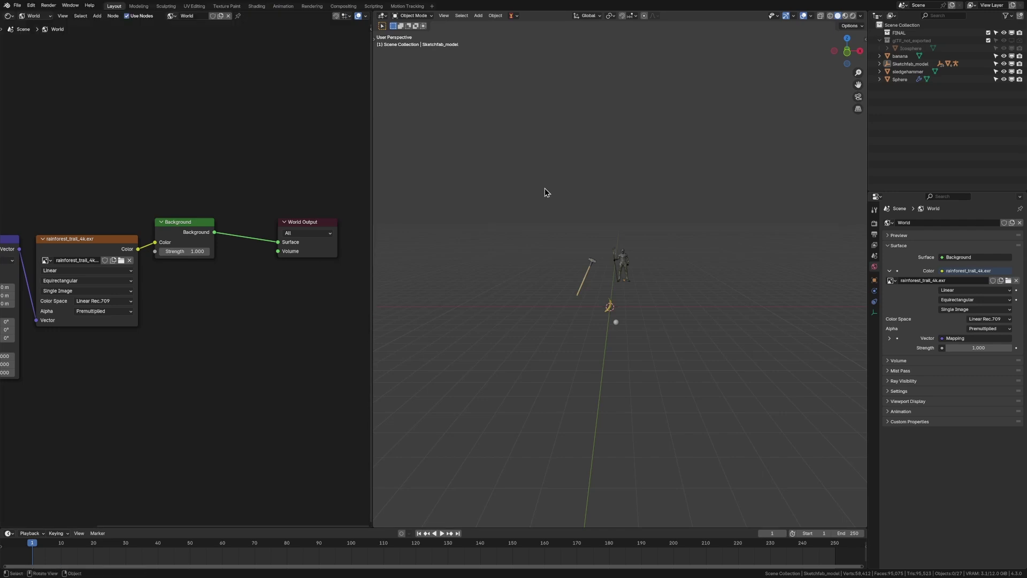
- In the sidebar's Lens Sim tab, create a new Lens Sim camera
key(n)
click(862, 294)
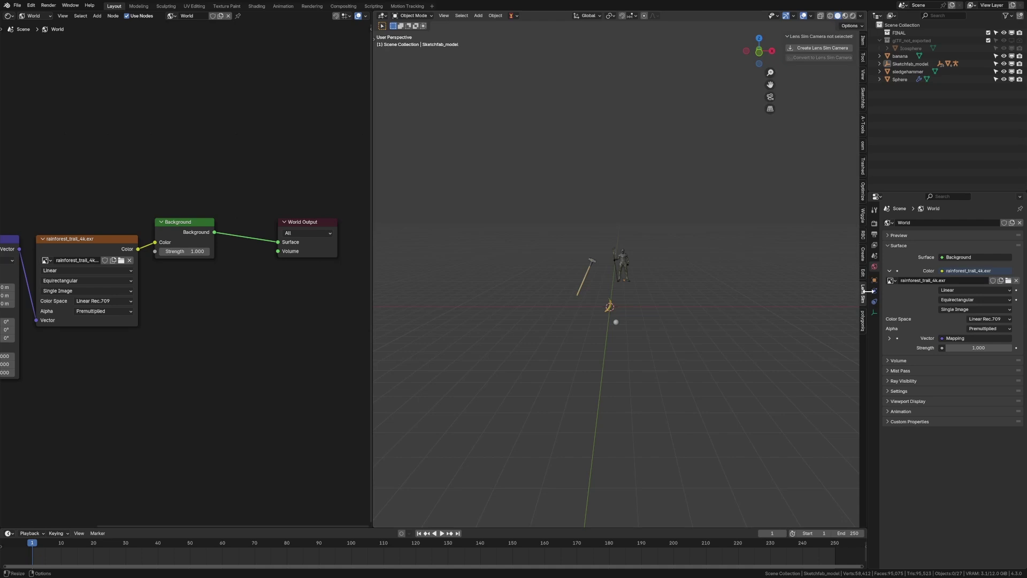
click(815, 49)
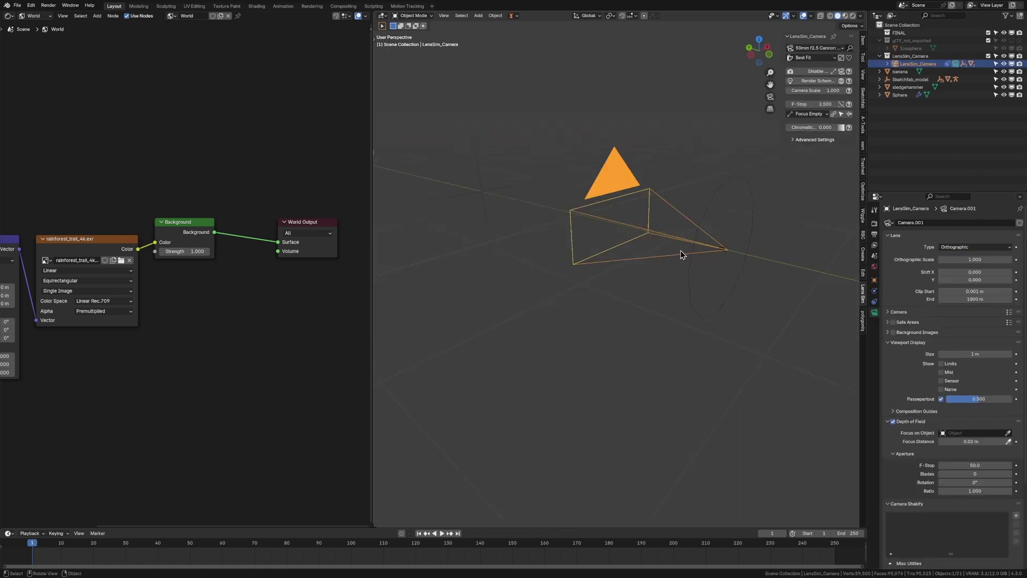
- Orbit around the new camera and select LensSim_Focus_Empty
middle_drag(682, 254, 713, 239)
scroll(688, 254, up, 6)
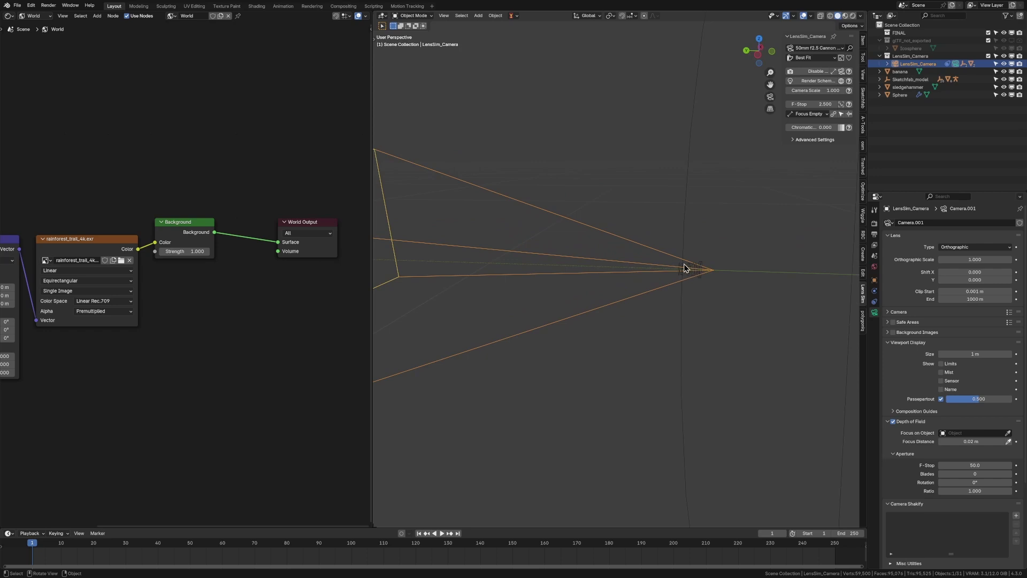
scroll(692, 269, down, 5)
click(696, 206)
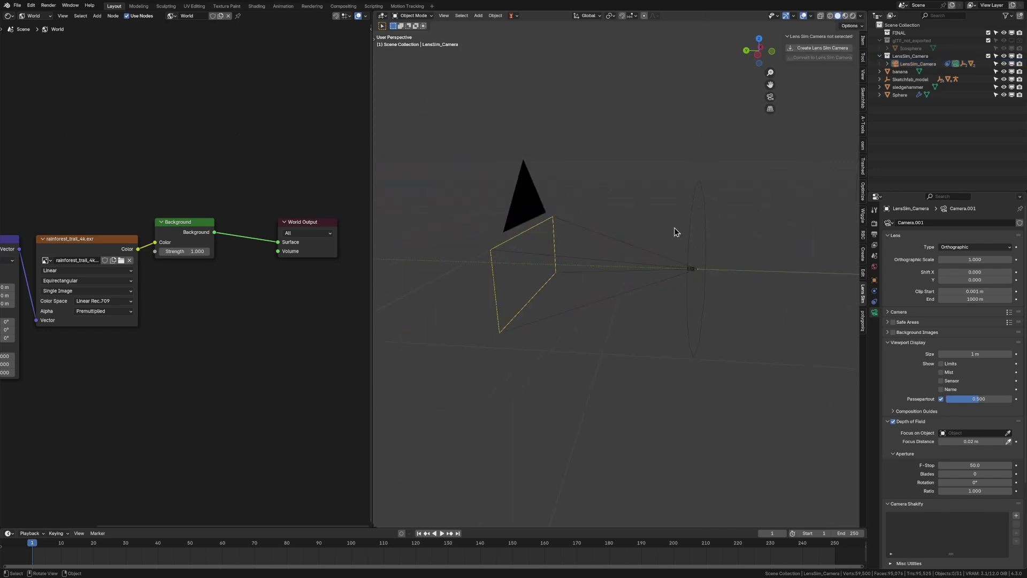
middle_drag(689, 256, 443, 263)
click(486, 264)
scroll(487, 265, down, 3)
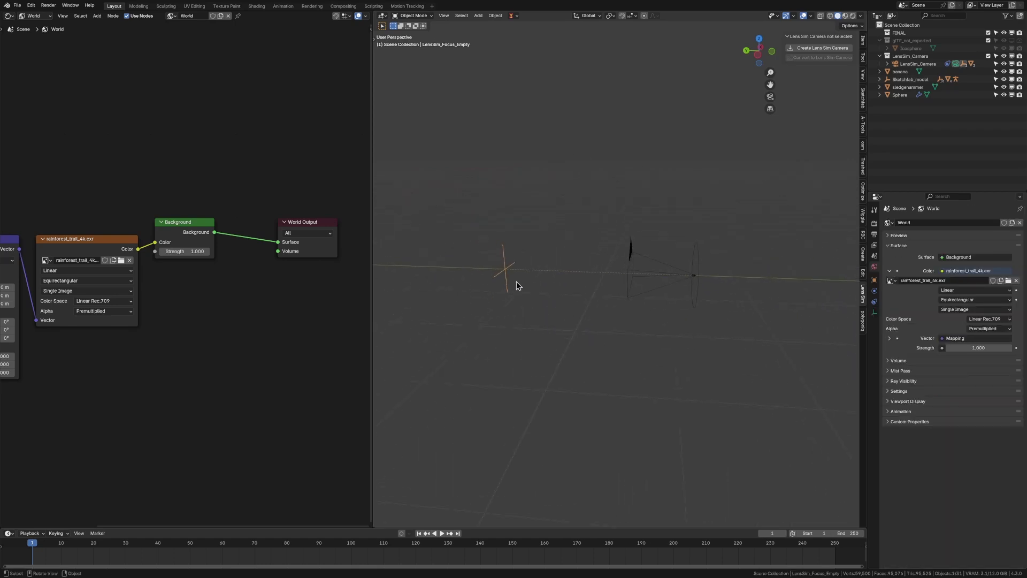
- Slide the focus empty along the global Y axis
key(g)
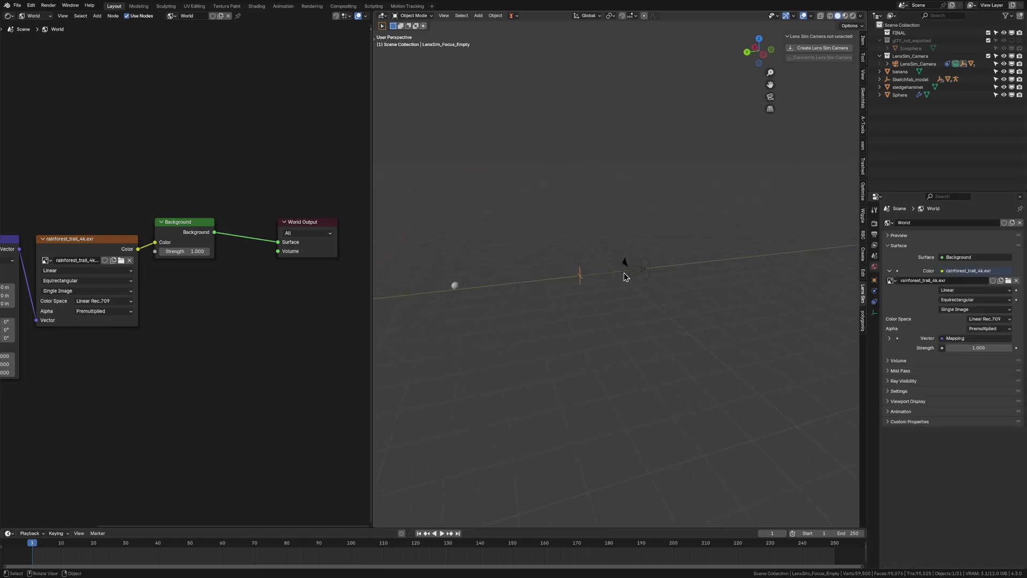
key(y)
click(595, 275)
- Look through the Lens Sim camera with Rendered viewport shading
key(KP_0)
key(z)
click(644, 186)
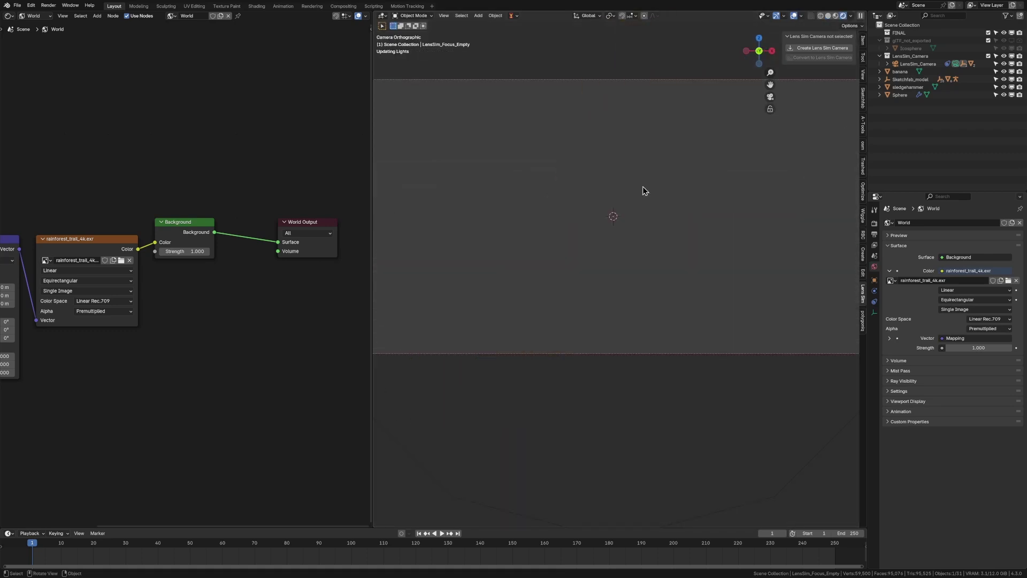
- Move the focus empty along Y again to refocus on the statue
key(g)
key(y)
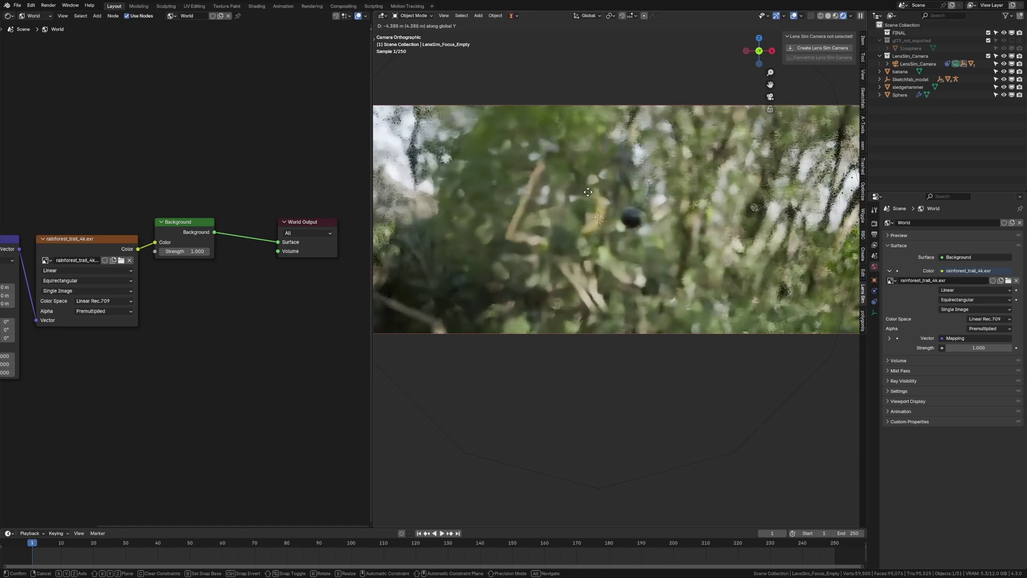
click(603, 265)
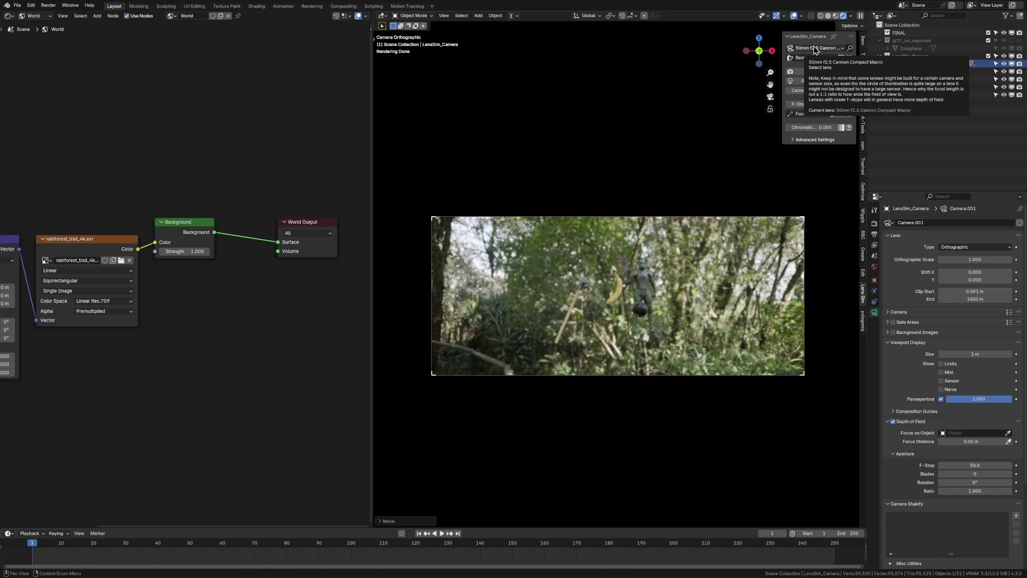
- Try the 85mm f1.2 Saburo Murakami 1958 lens at about 67 mm, then pick 100mm f2.0 German Lens 1936
click(815, 49)
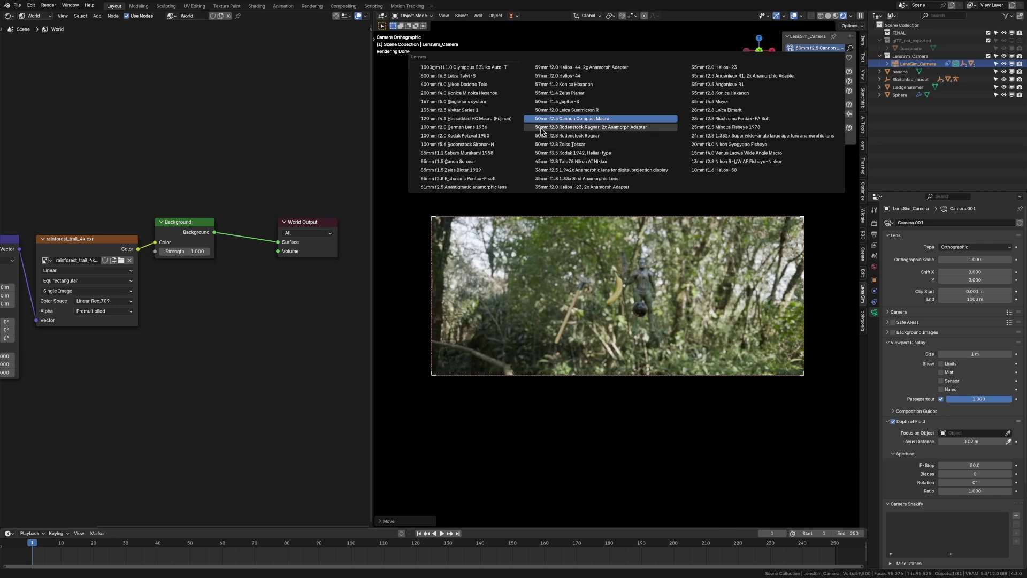
click(434, 153)
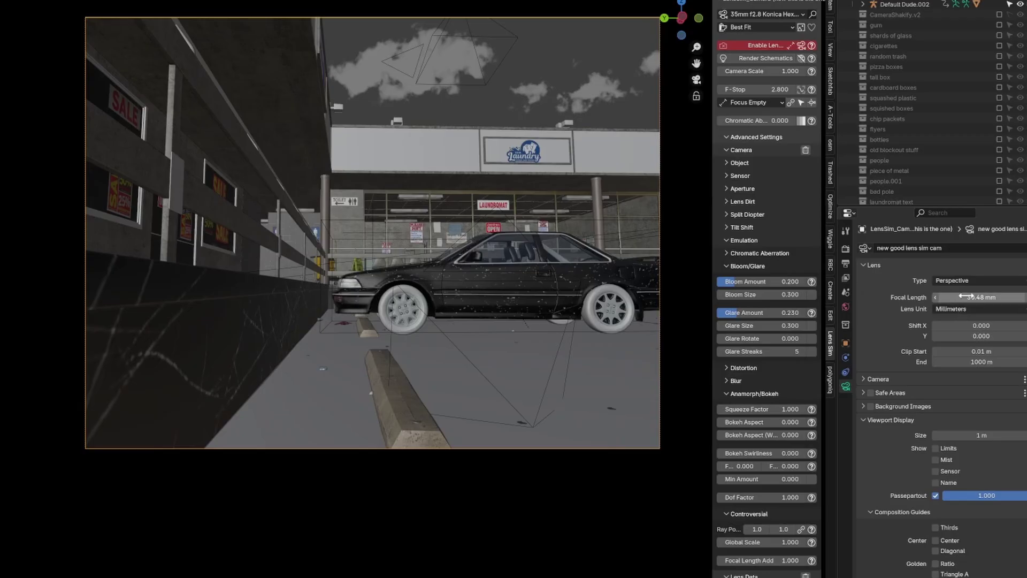
drag(966, 297, 1025, 297)
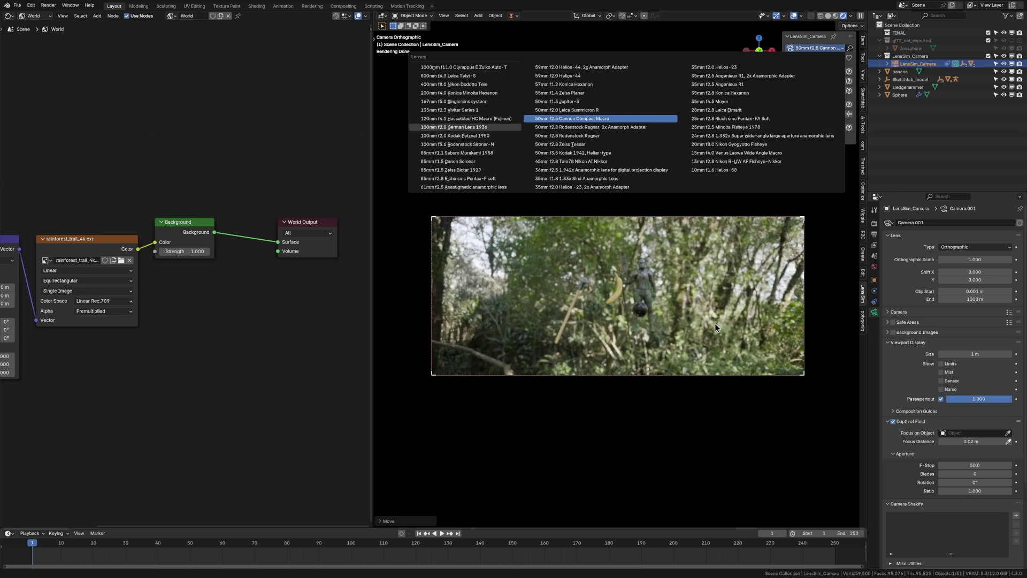
click(454, 127)
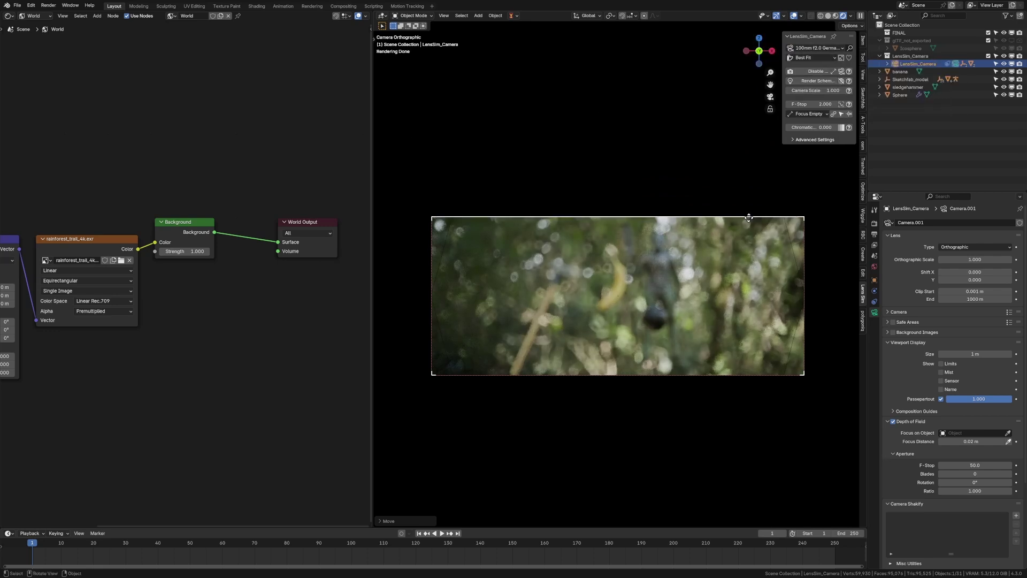
click(814, 57)
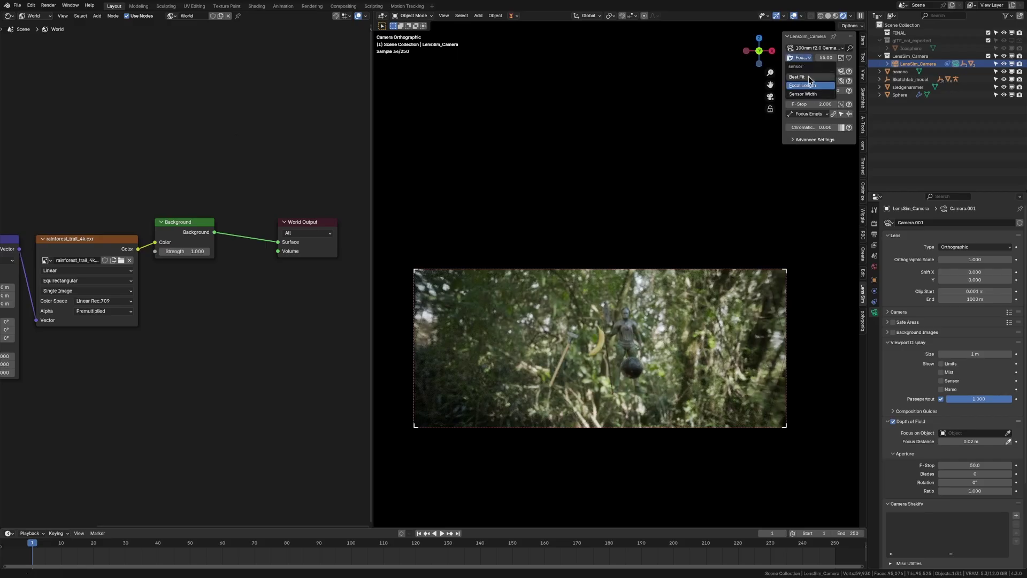
click(806, 57)
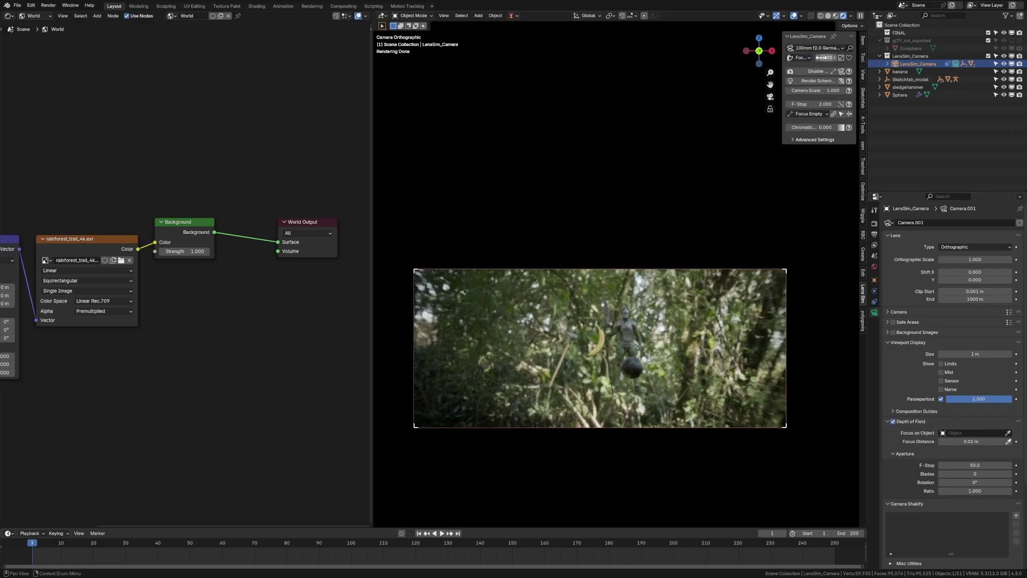
drag(827, 57, 834, 57)
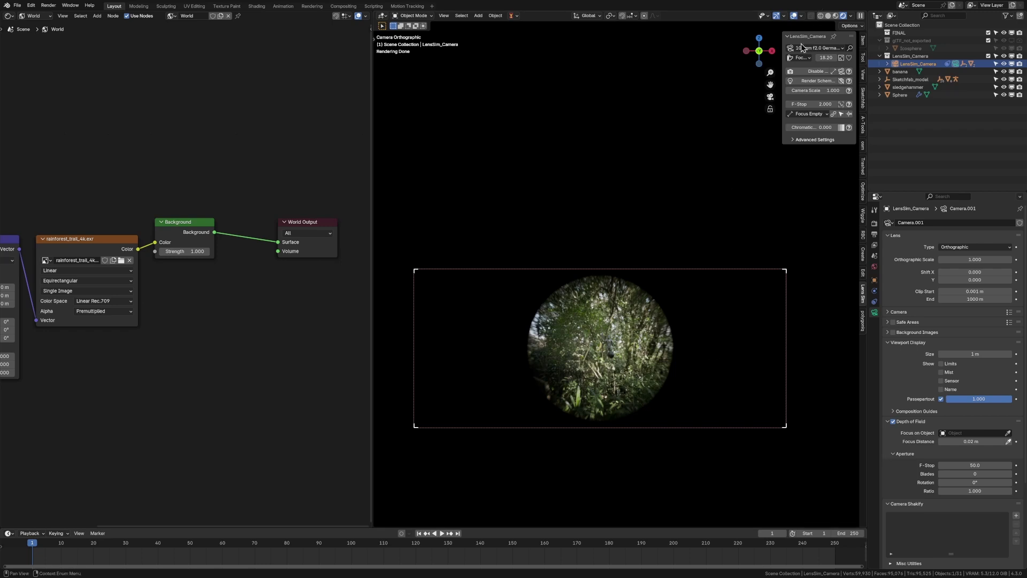
click(801, 57)
click(800, 76)
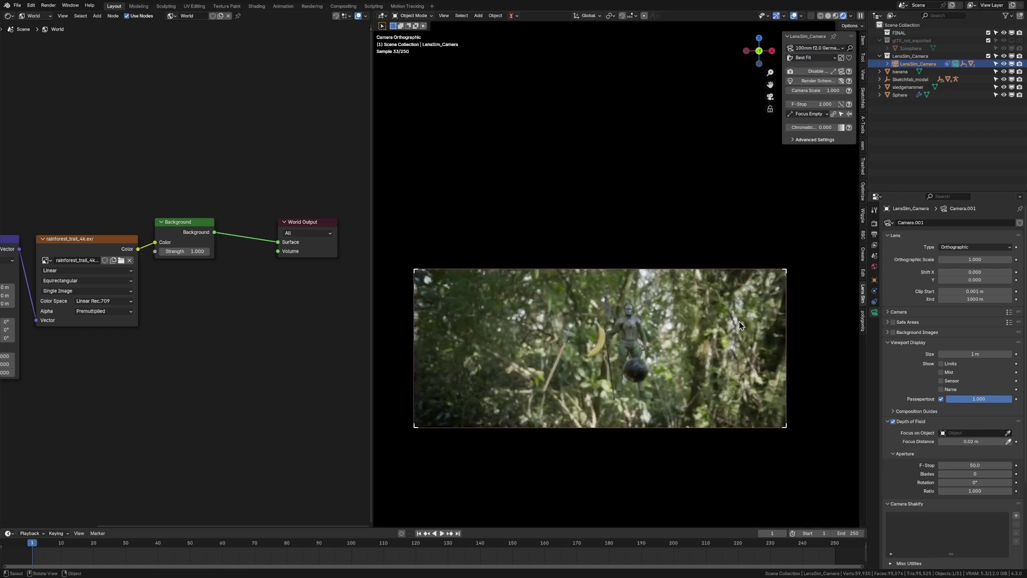
click(812, 57)
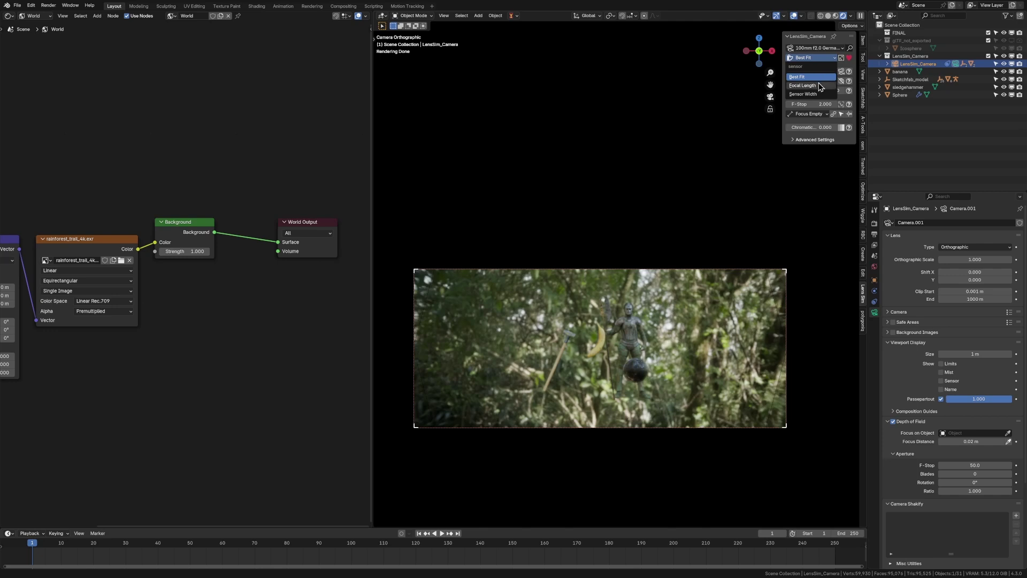
click(818, 86)
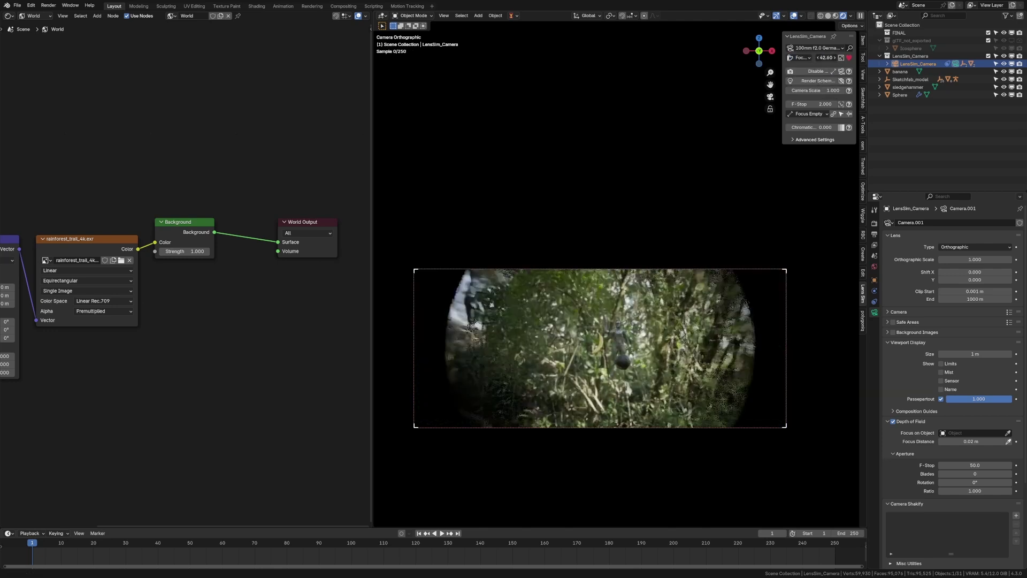
drag(826, 57, 829, 57)
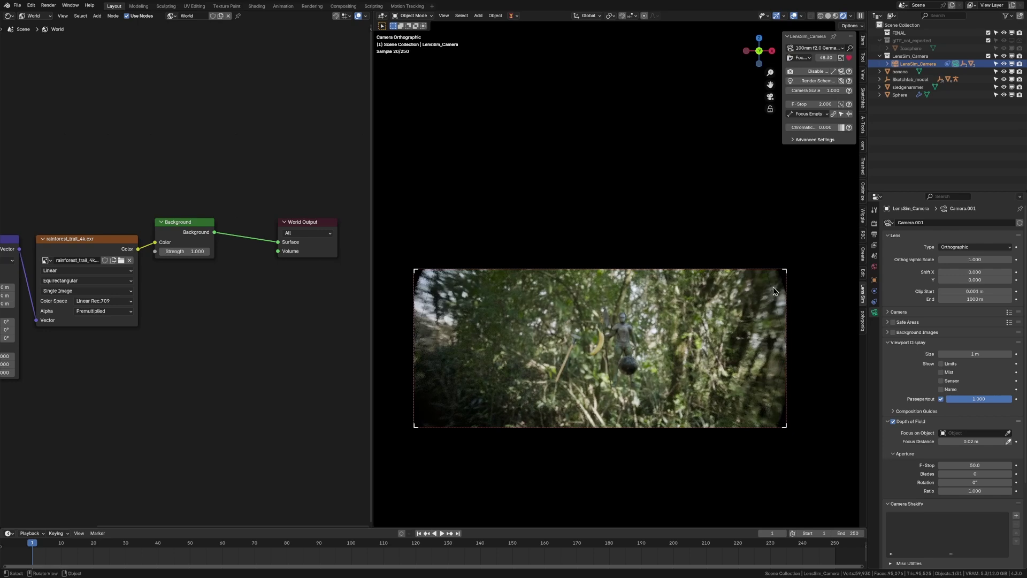
click(809, 59)
click(818, 74)
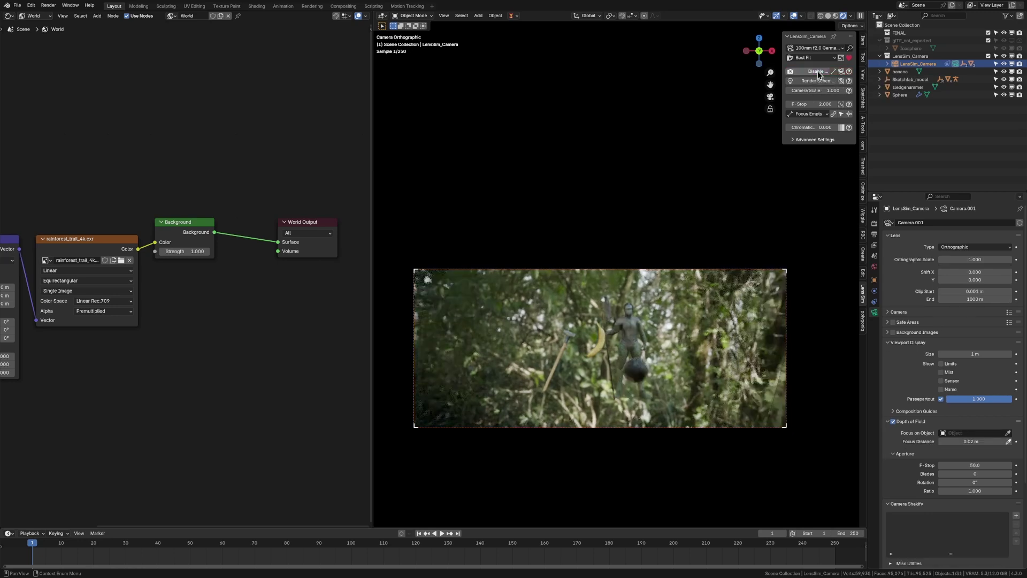
click(818, 72)
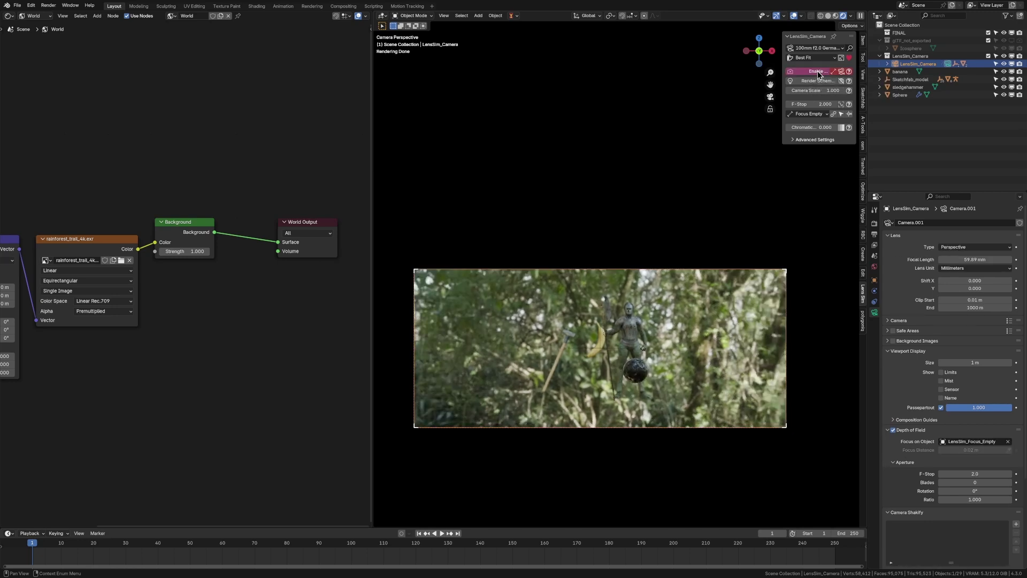
click(818, 72)
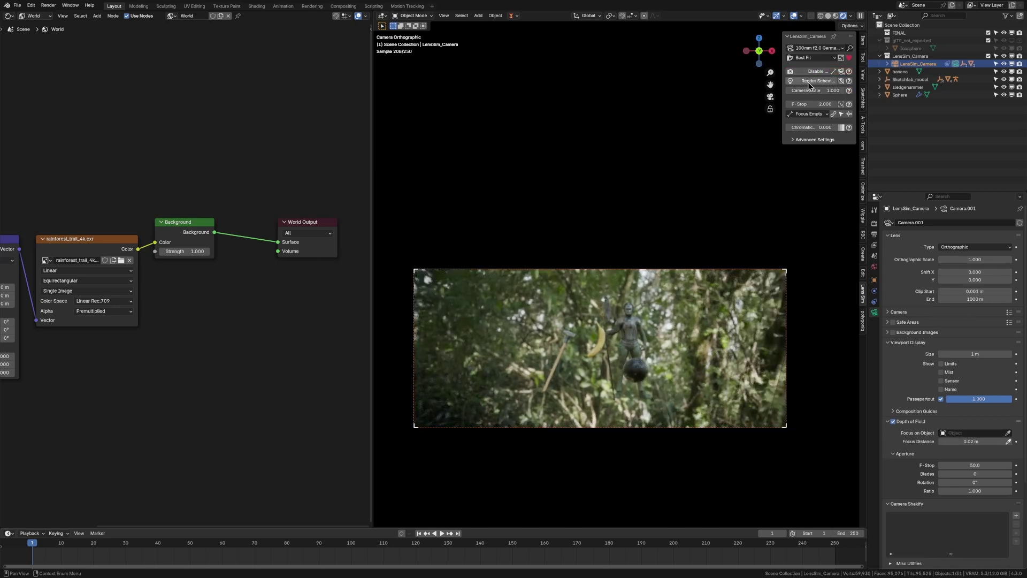
- Switch on Render Schematics with light rays drawn through the lens elements
click(809, 81)
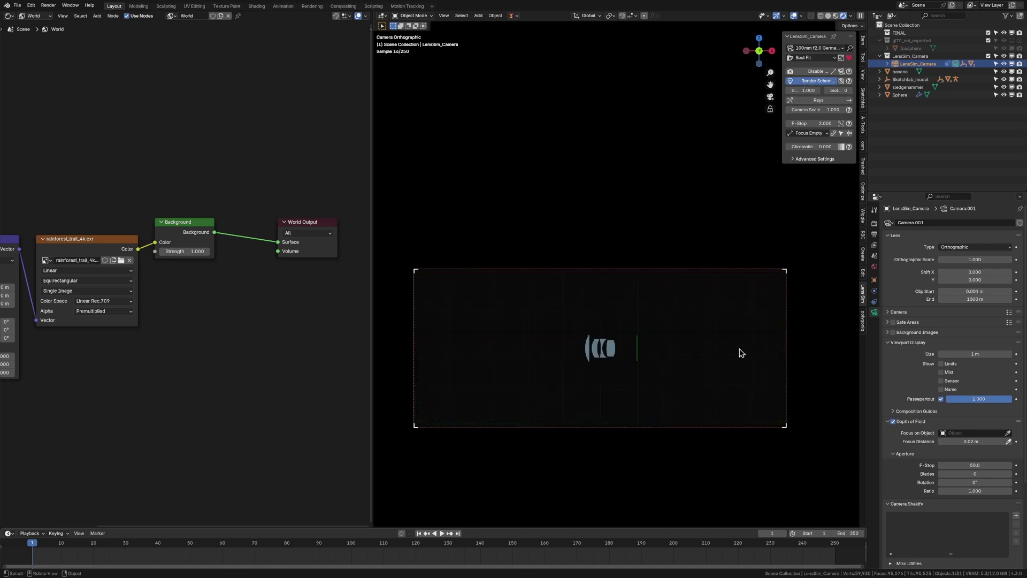
scroll(642, 355, up, 1)
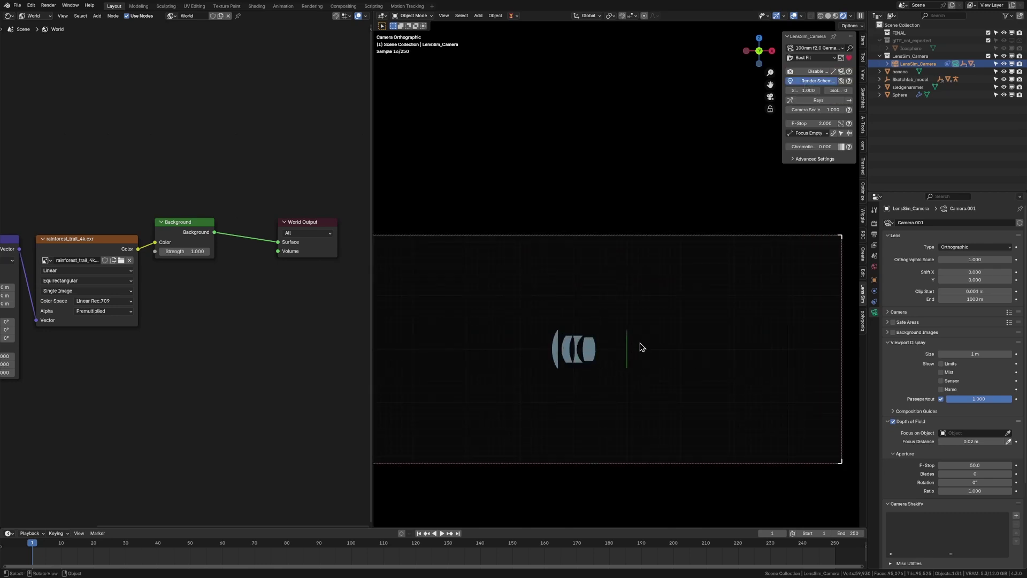
scroll(667, 373, down, 1)
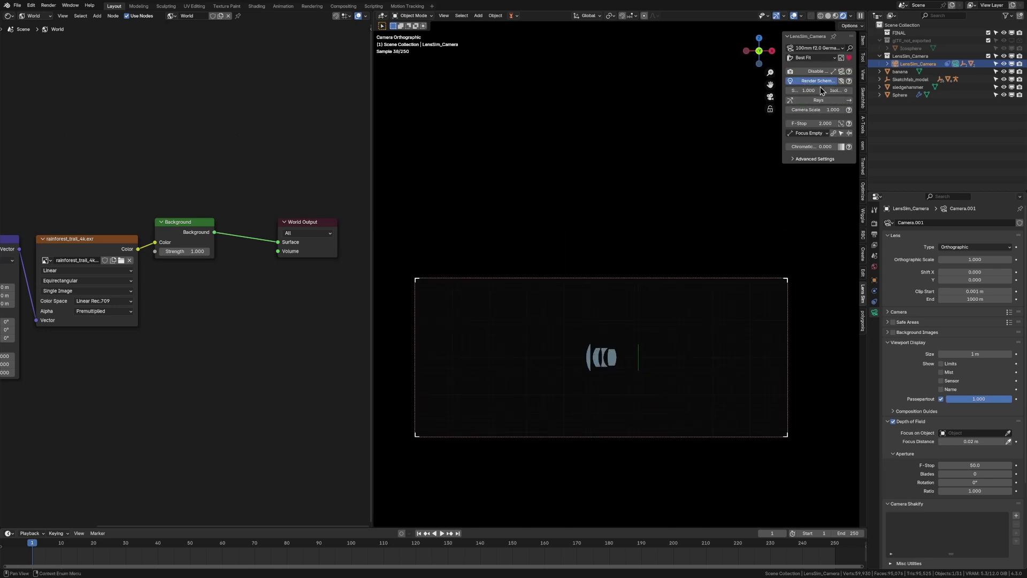
scroll(698, 316, up, 2)
scroll(551, 401, up, 1)
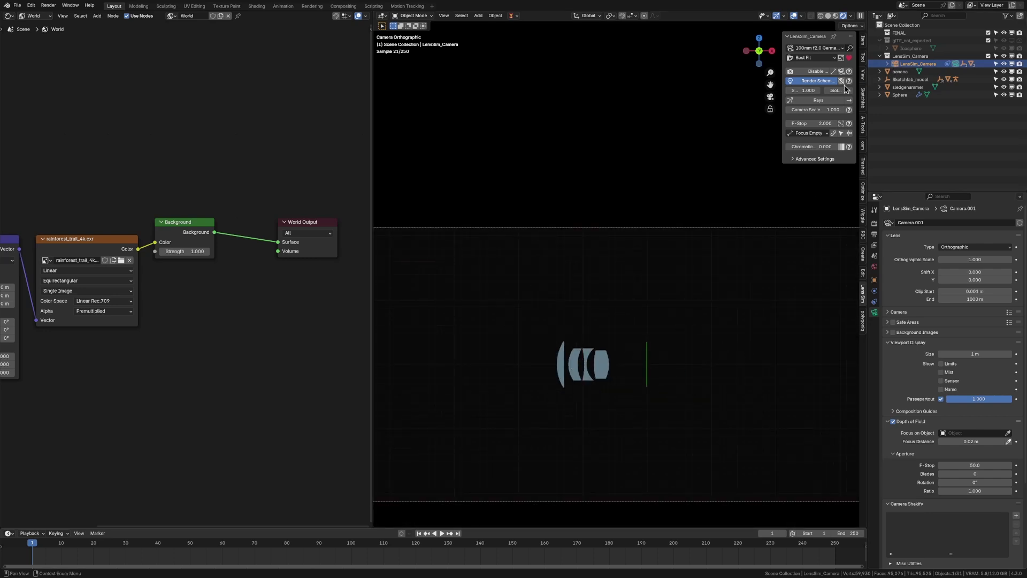
click(817, 101)
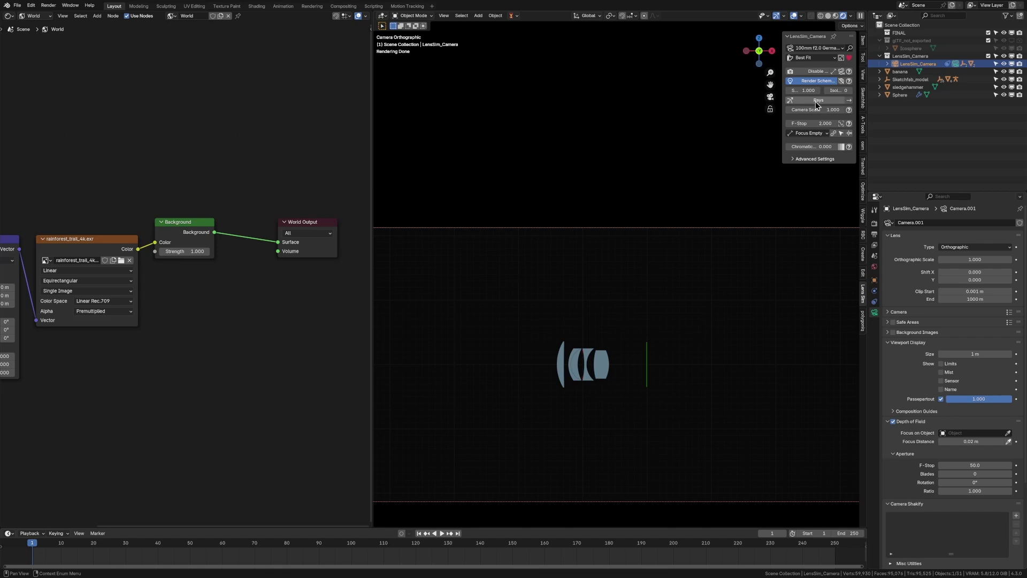
scroll(603, 313, up, 3)
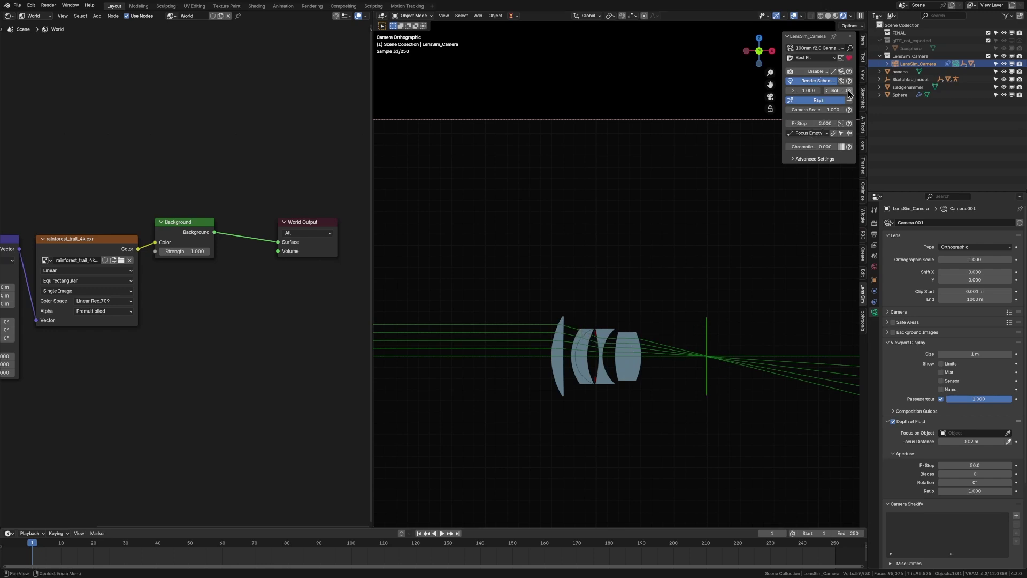
- Set the F-Stop to 50, then drag it down through about 29.5 to 11.7
click(821, 123)
text(50)
key(Return)
drag(823, 123, 792, 123)
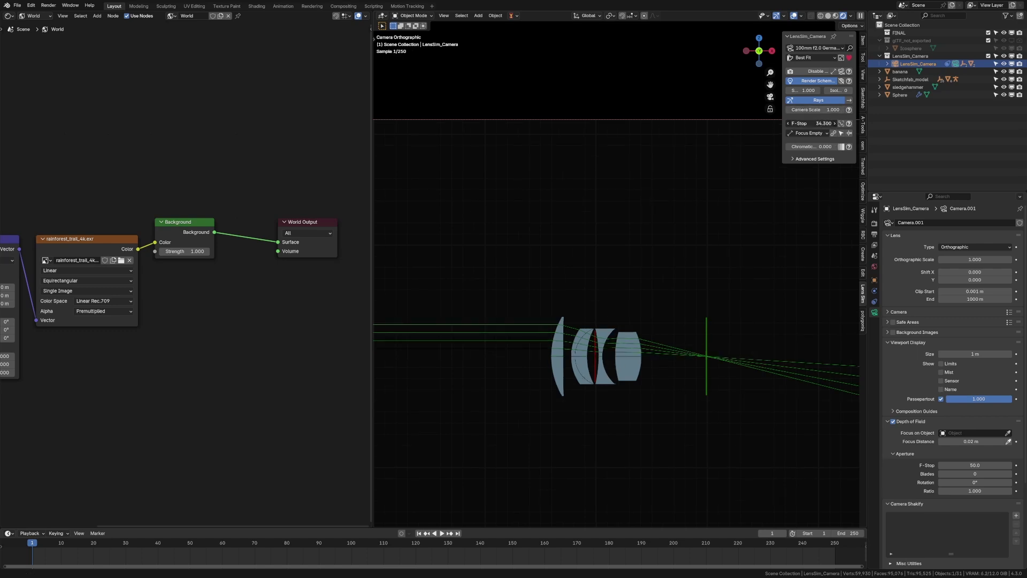
drag(824, 123, 792, 125)
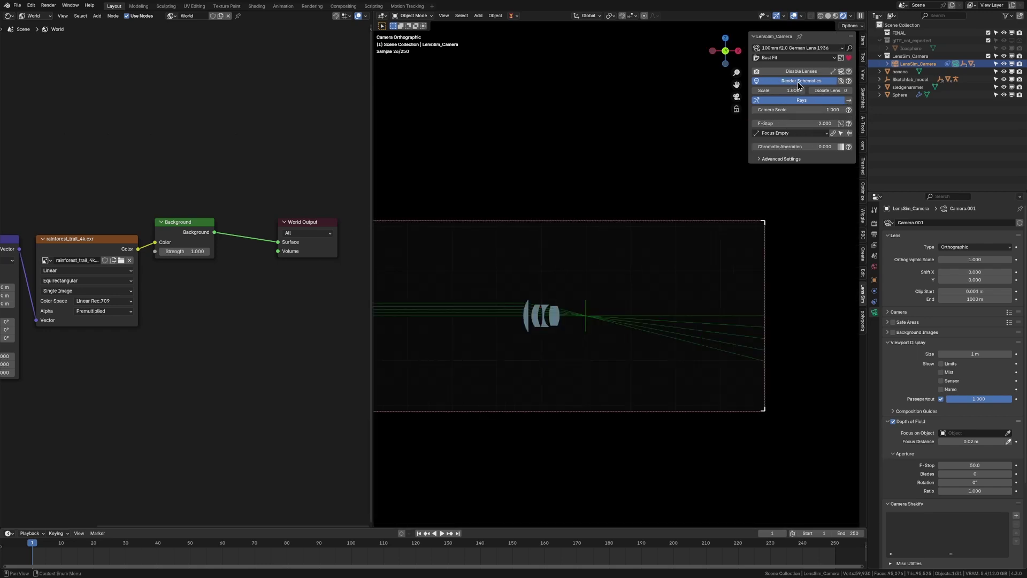
- Turn off the schematic, raise Chromatic Aberration to 1.000, and briefly expand Advanced Settings
click(798, 83)
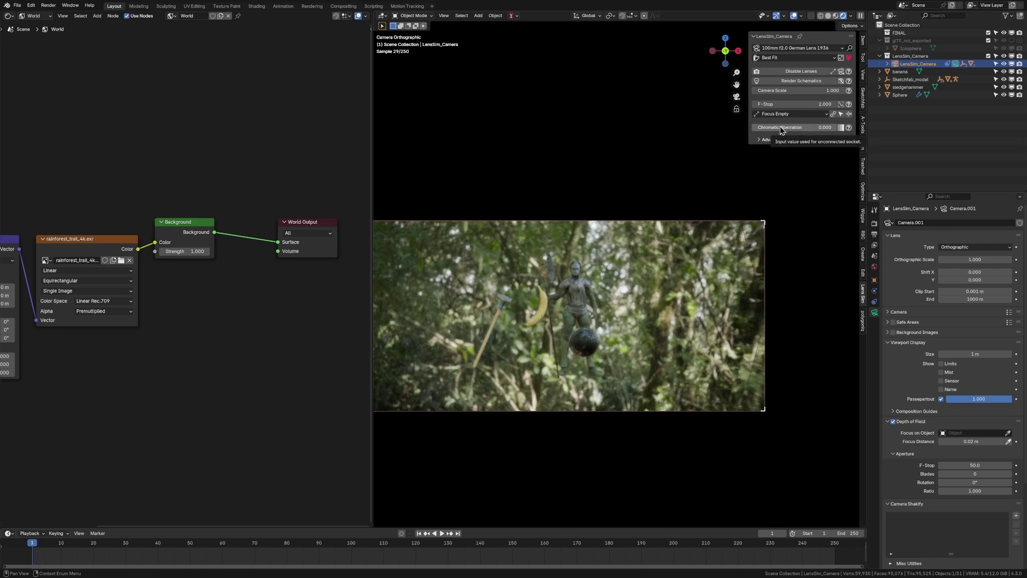
drag(780, 126, 835, 127)
scroll(586, 329, up, 8)
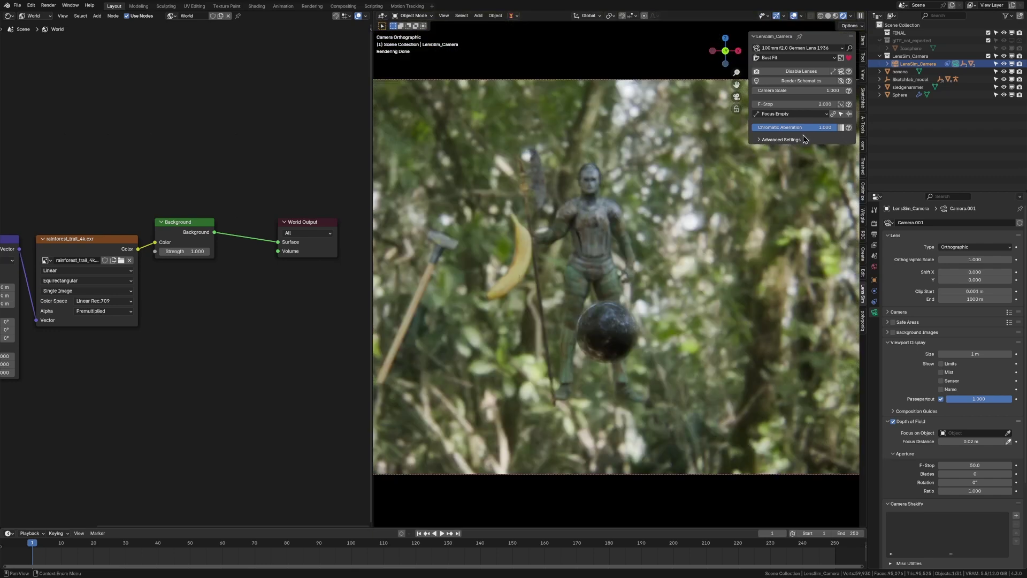
click(800, 140)
click(800, 140)
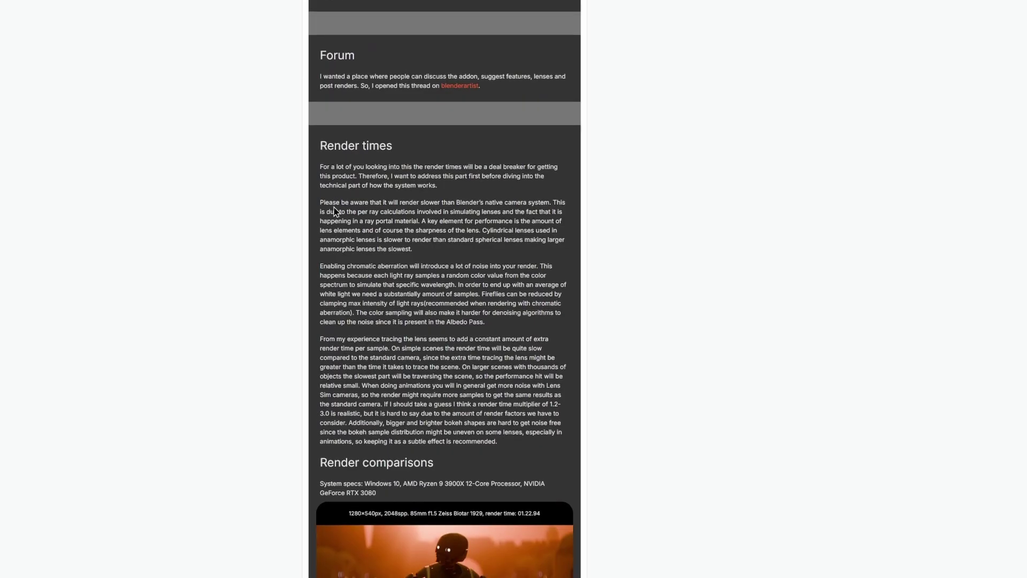
- Scroll the LensSim page down through the Render times and Render comparisons sections
scroll(334, 207, down, 5)
scroll(334, 207, down, 8)
scroll(334, 207, down, 8)
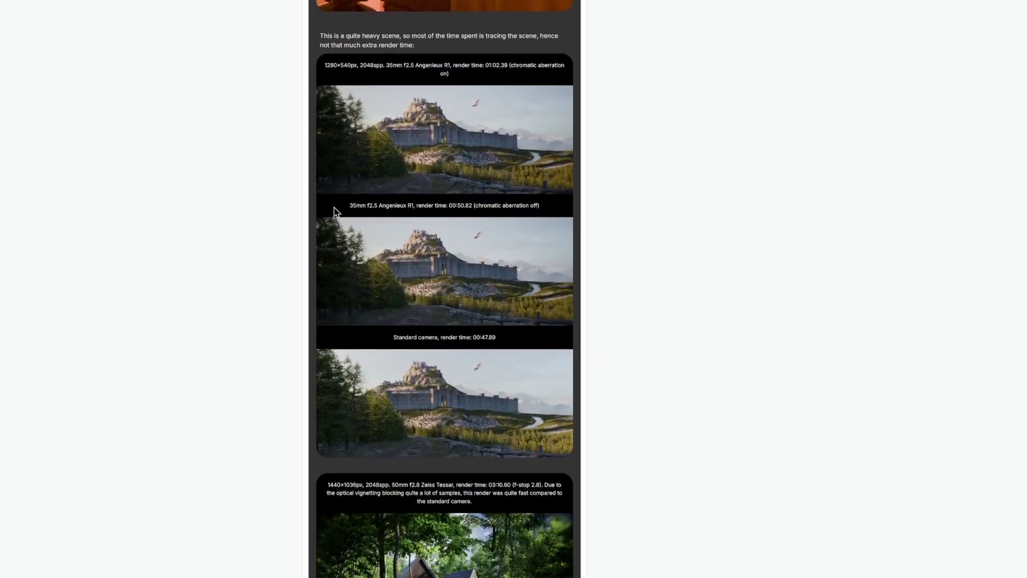
scroll(333, 207, down, 4)
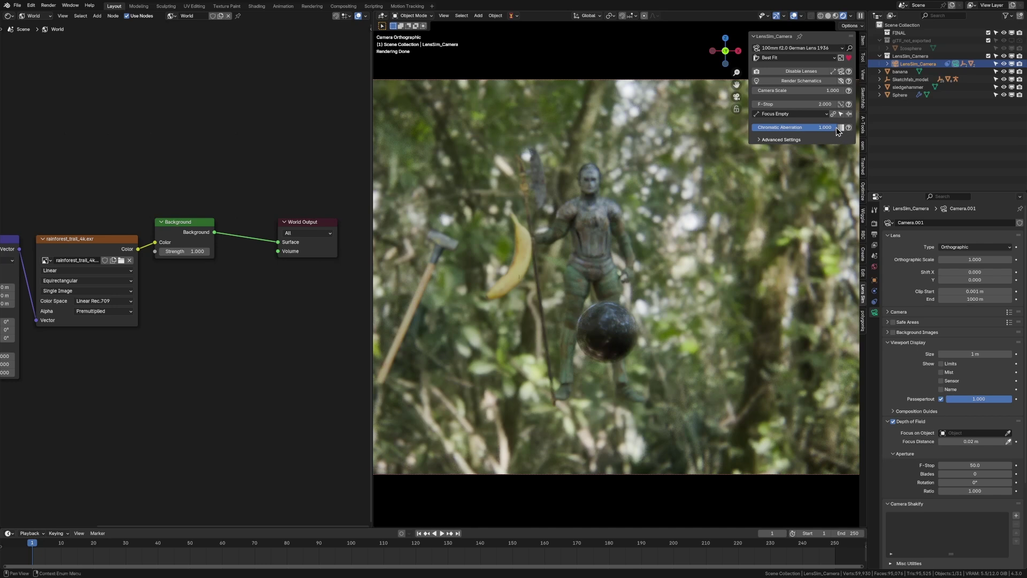
- Drag Chromatic Aberration from 1.000 down to 0.000
drag(838, 132, 754, 127)
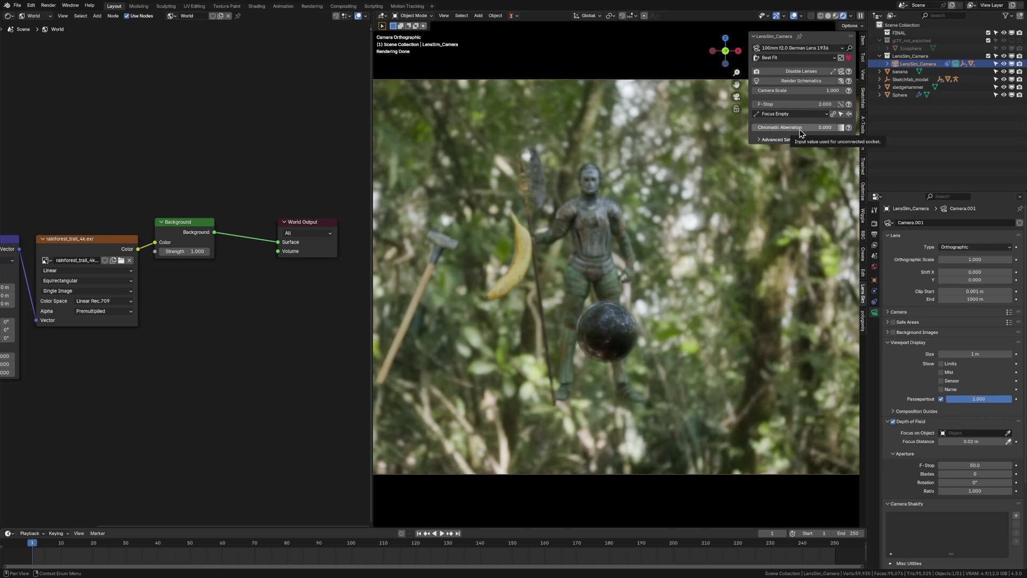
- Expand, collapse and reopen Advanced Settings to show its Camera and Object options
click(800, 138)
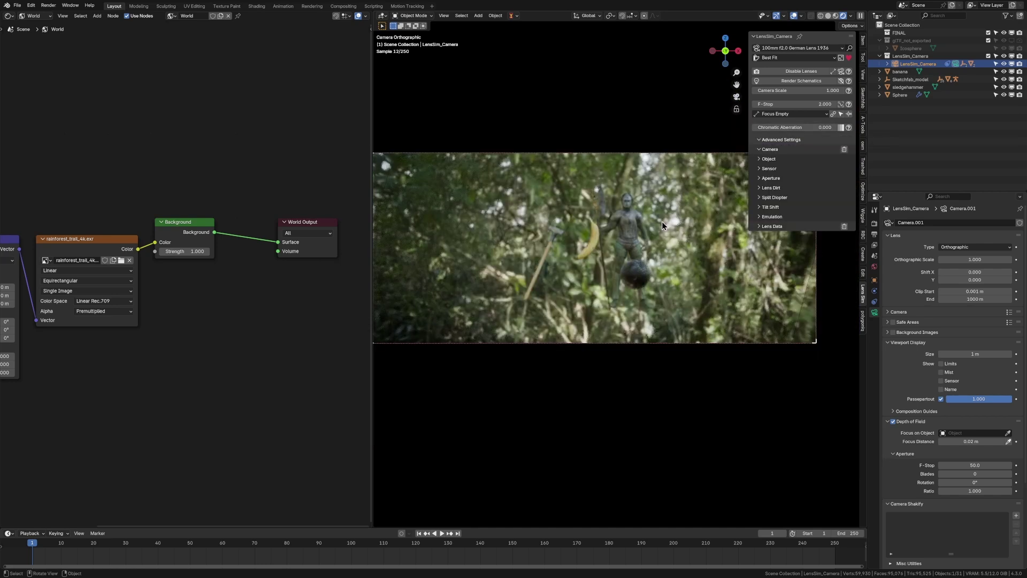
click(761, 140)
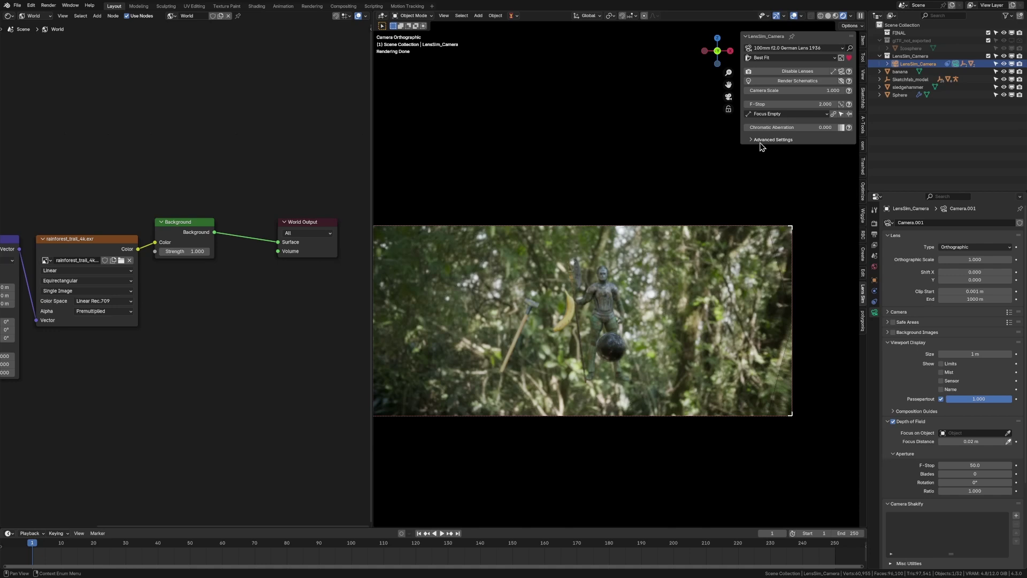
click(764, 140)
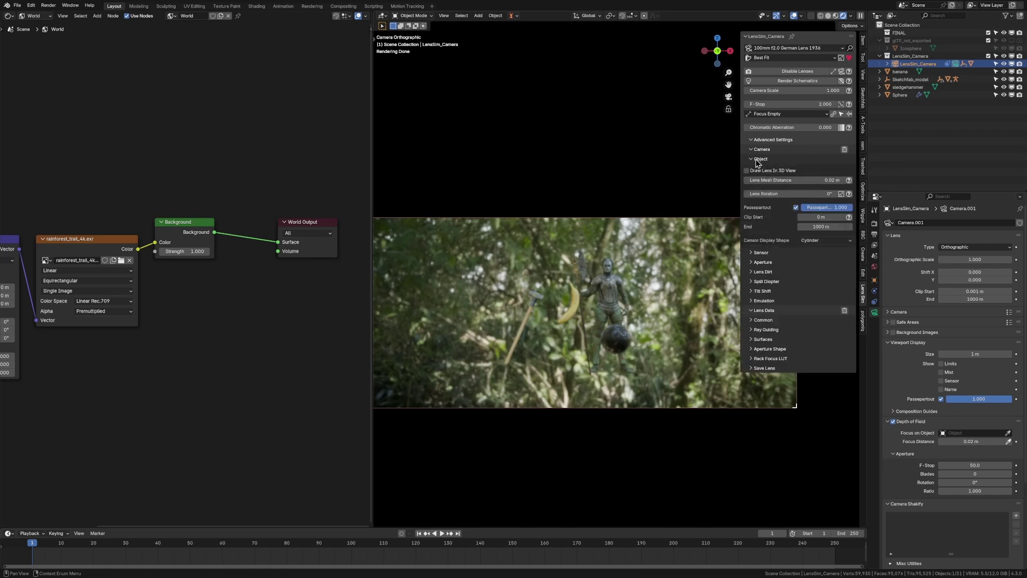
- Show Aperture options, toggle Compensate Exposure off and on, and undo an F-Stop change to 9
click(771, 180)
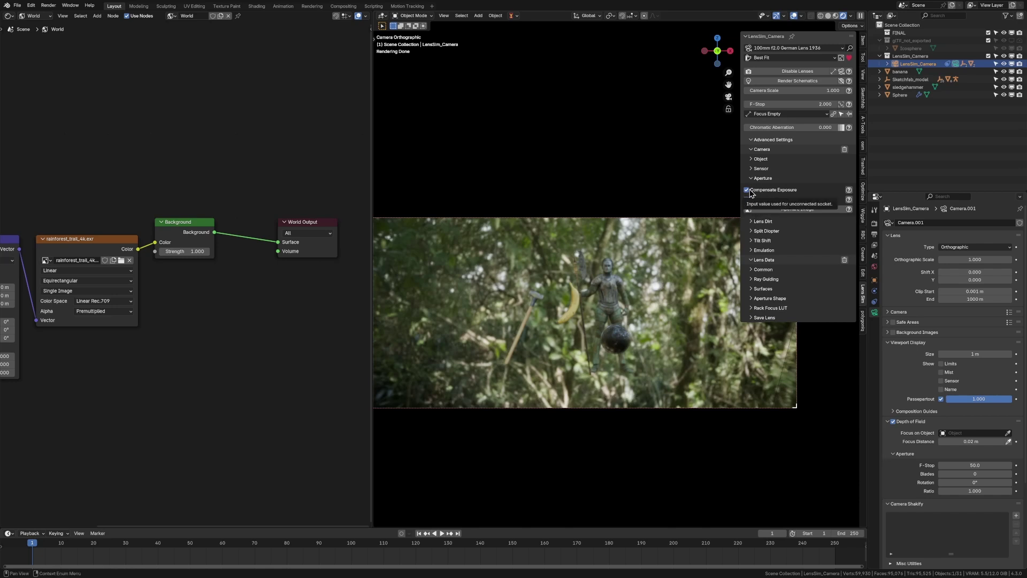
click(748, 190)
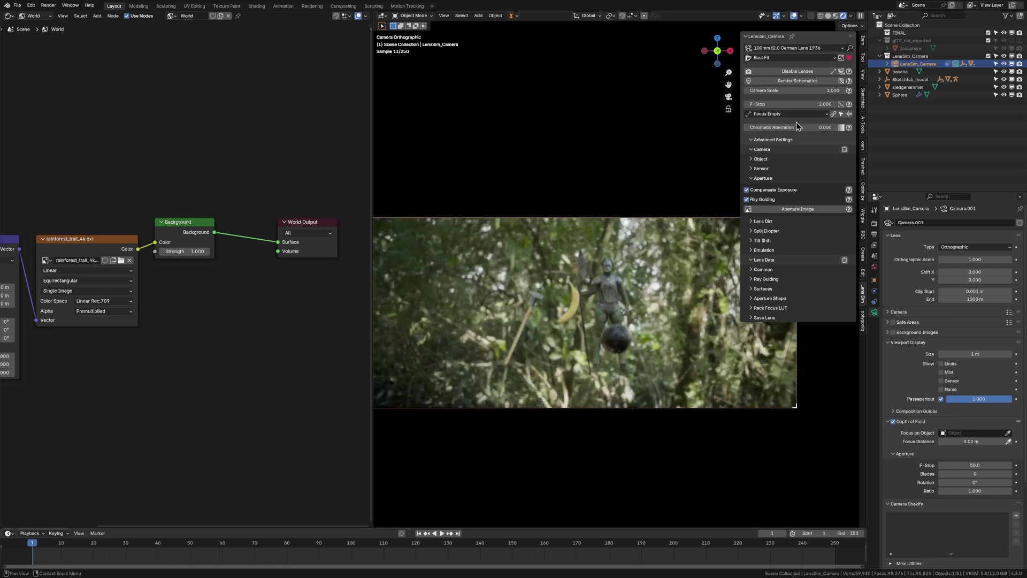
click(768, 189)
drag(796, 100, 824, 100)
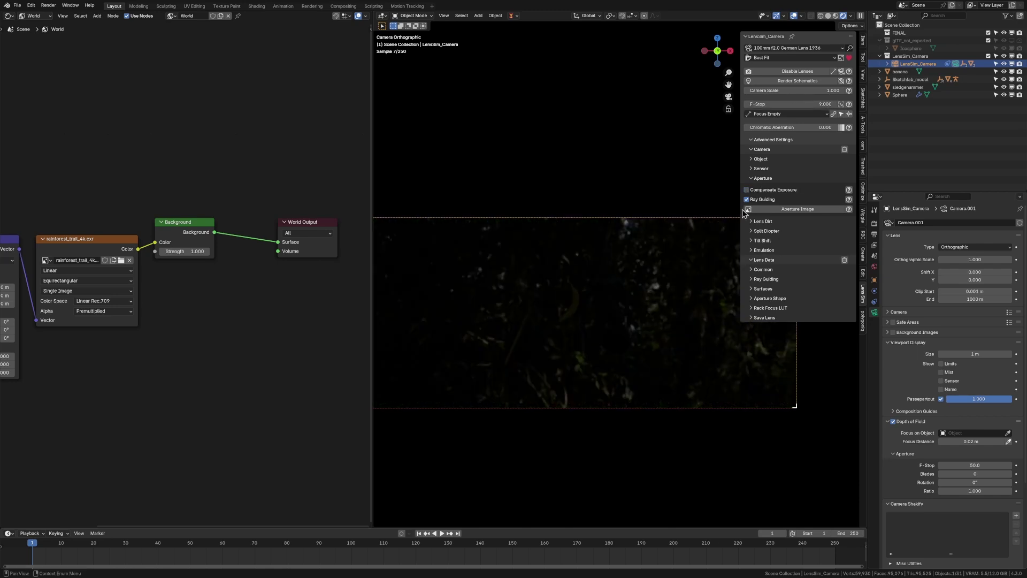
click(746, 190)
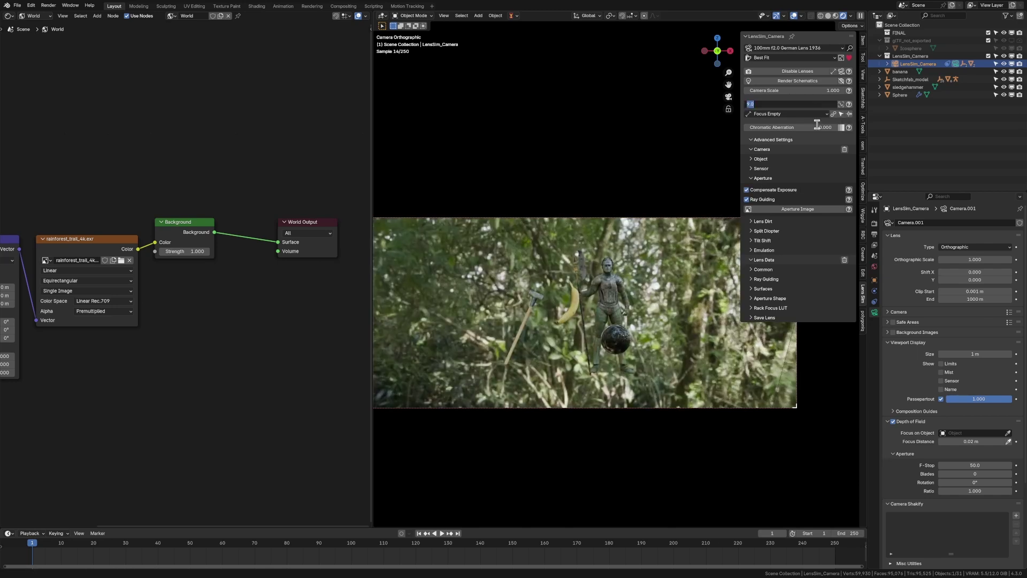
key(ctrl+z)
- Switch Ray Guiding off, read its help text, then enable it again
click(769, 201)
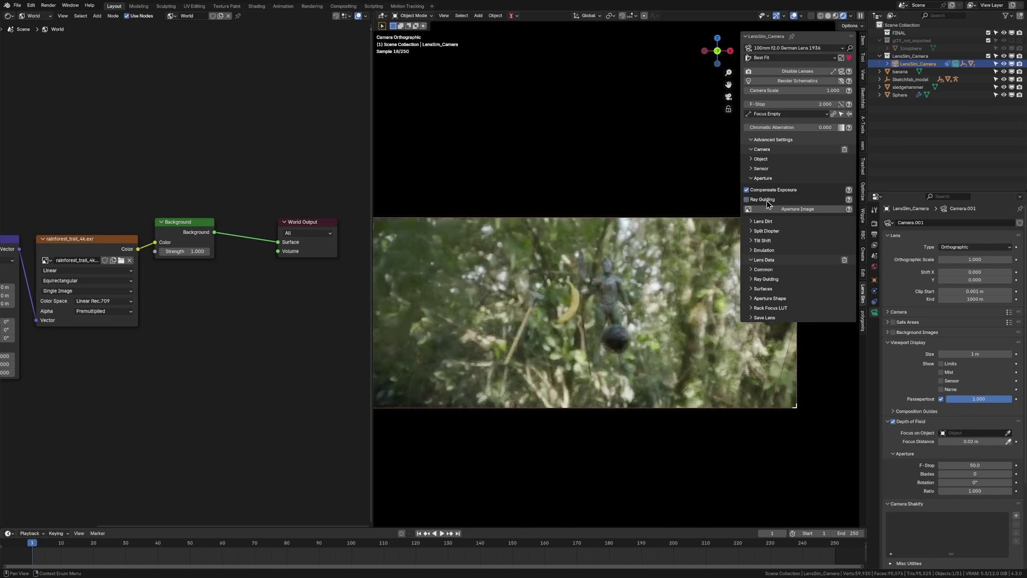
click(850, 199)
click(749, 200)
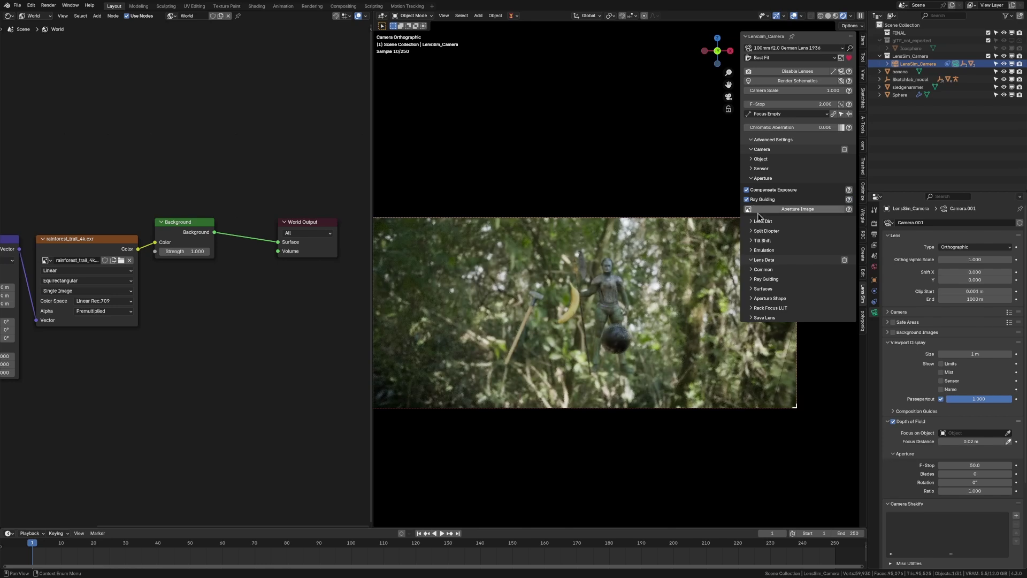
- Collapse the Aperture subpanel and expand Split Diopter in the Lens Sim advanced settings
click(763, 177)
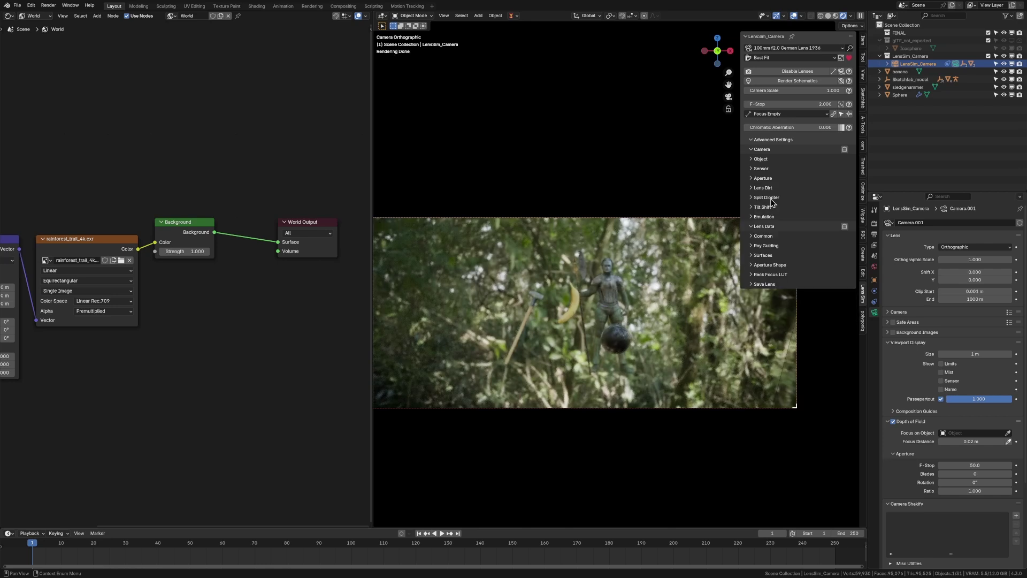
click(769, 198)
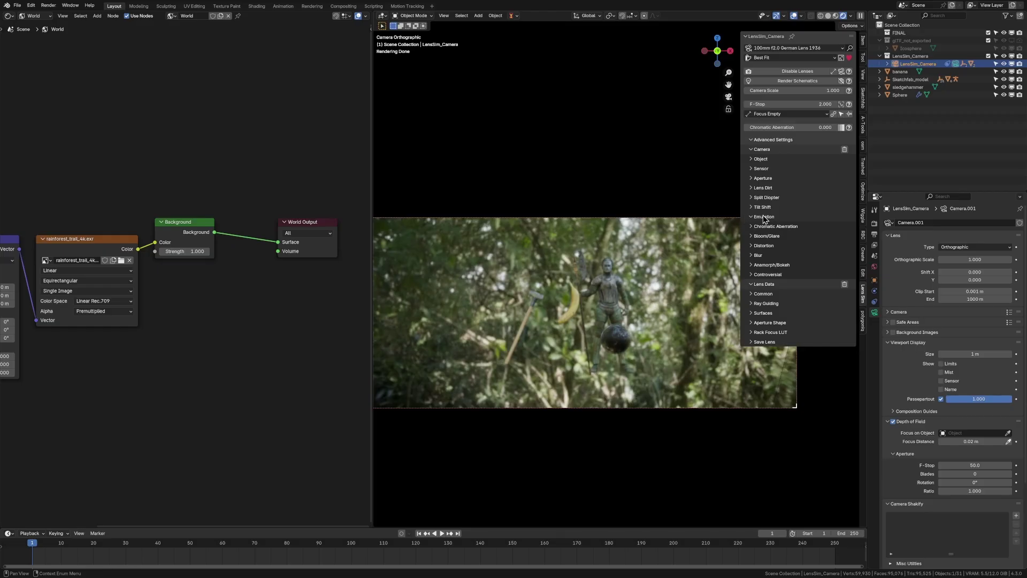
- Try Bloom and Glare amounts of 1, then Glare 5, and bring Glare back to about 1
click(772, 236)
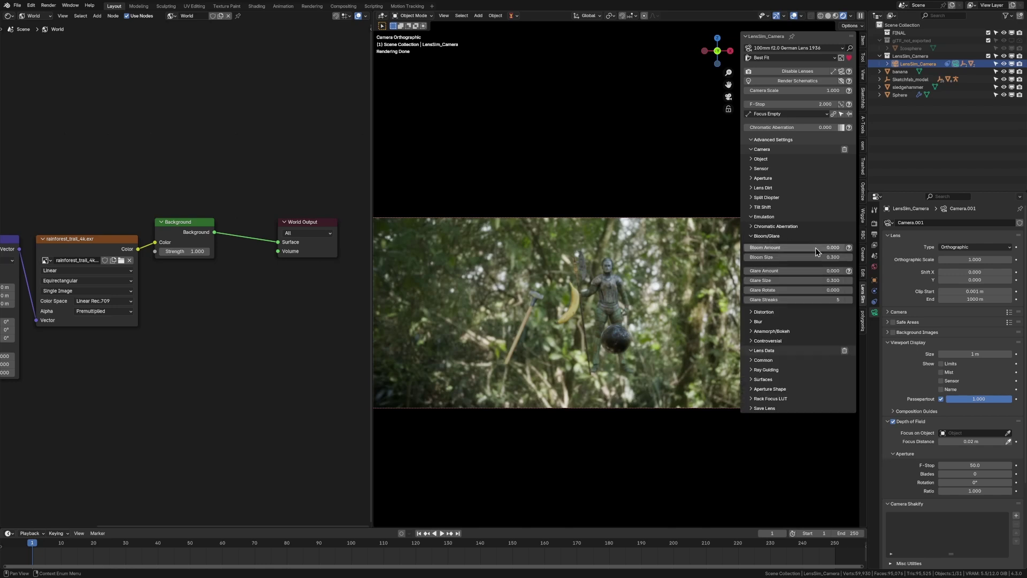
drag(804, 248, 856, 248)
drag(802, 271, 847, 272)
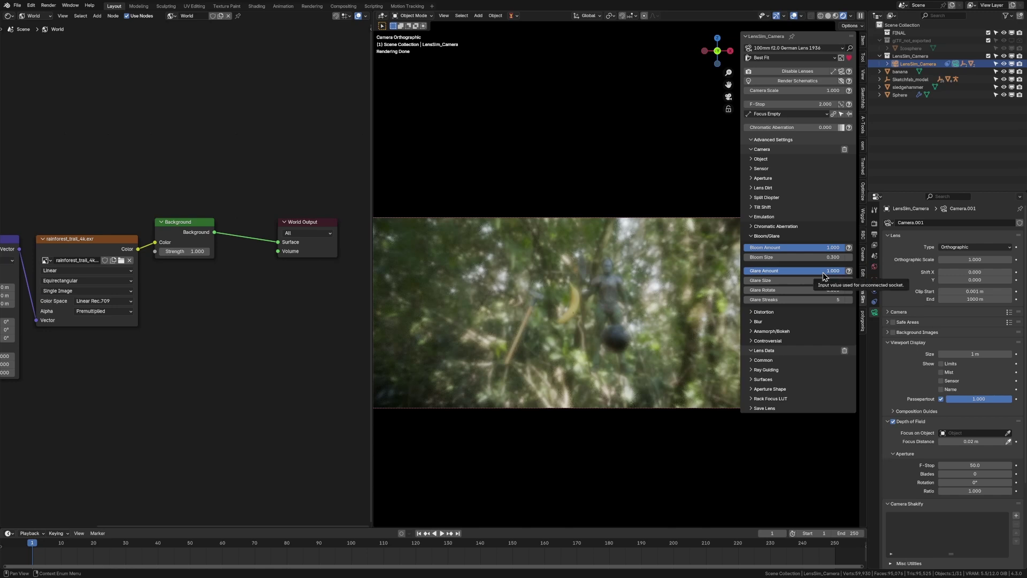
scroll(555, 335, down, 1)
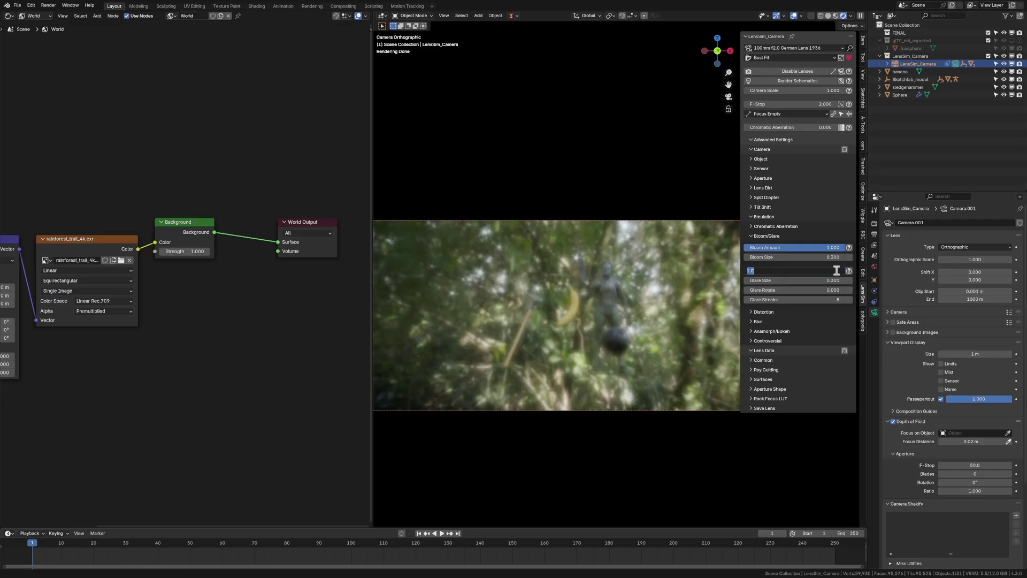
text(5)
key(Return)
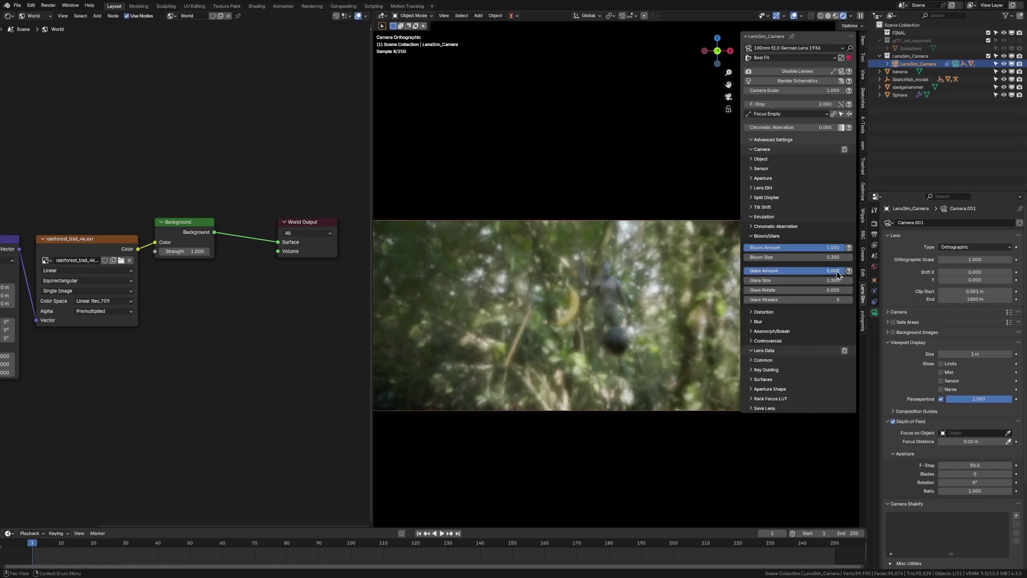
drag(837, 274, 802, 274)
- Test a Distortion Amount of 7, then reset it to zero
click(764, 312)
mouse_move(776, 320)
mouse_down()
mouse_move(824, 321)
mouse_move(777, 320)
mouse_up()
key(BackSpace)
- Add a radial blur by raising Radial Blur Angle to 1.790
ctrl+click(758, 346)
mouse_move(774, 267)
mouse_down()
mouse_move(815, 267)
mouse_move(791, 267)
mouse_up()
scroll(434, 291, up, 1)
scroll(433, 291, down, 1)
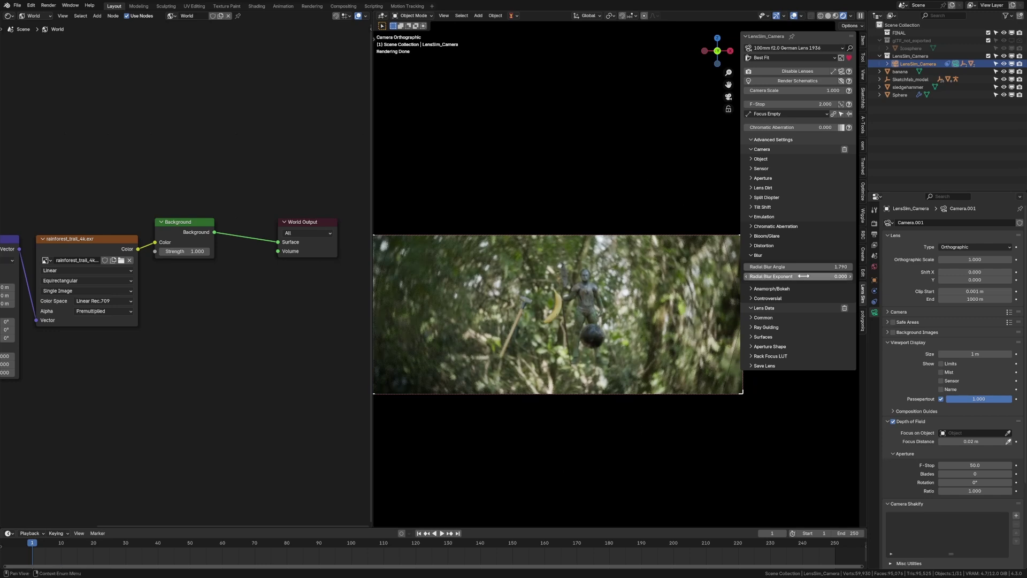
click(784, 255)
click(784, 266)
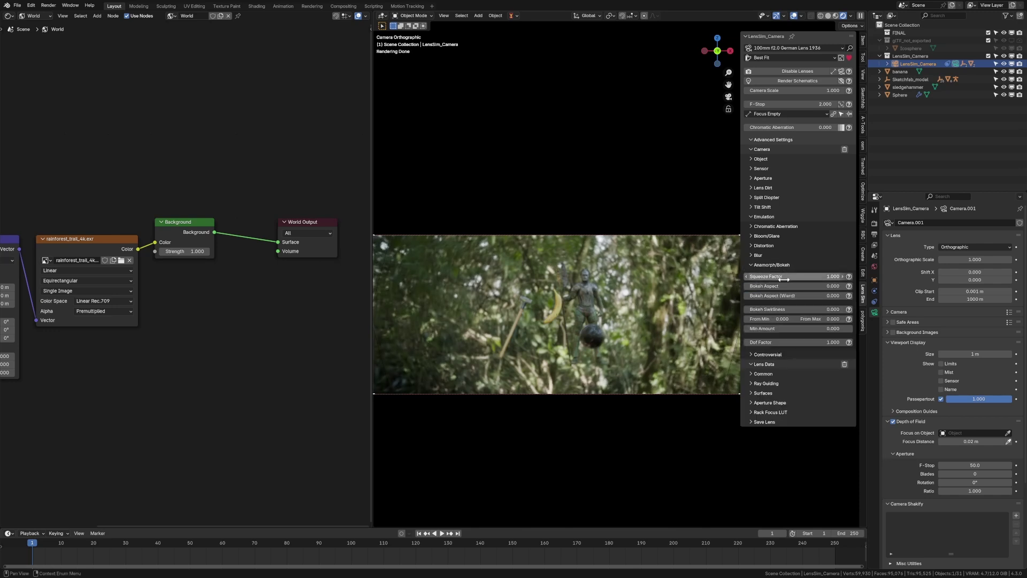
mouse_move(792, 276)
mouse_down()
mouse_move(846, 277)
mouse_move(782, 278)
mouse_up()
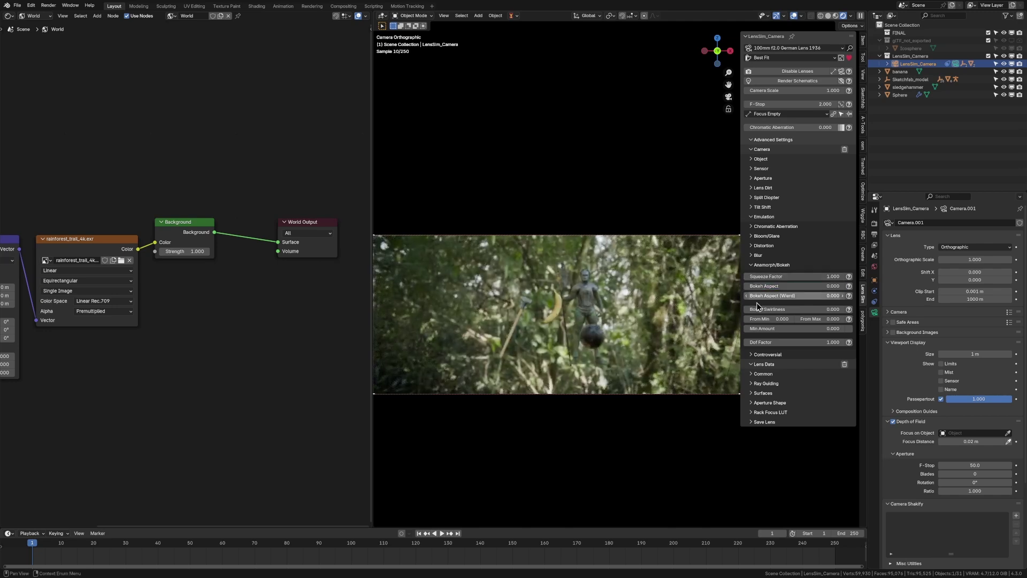
drag(773, 310, 852, 310)
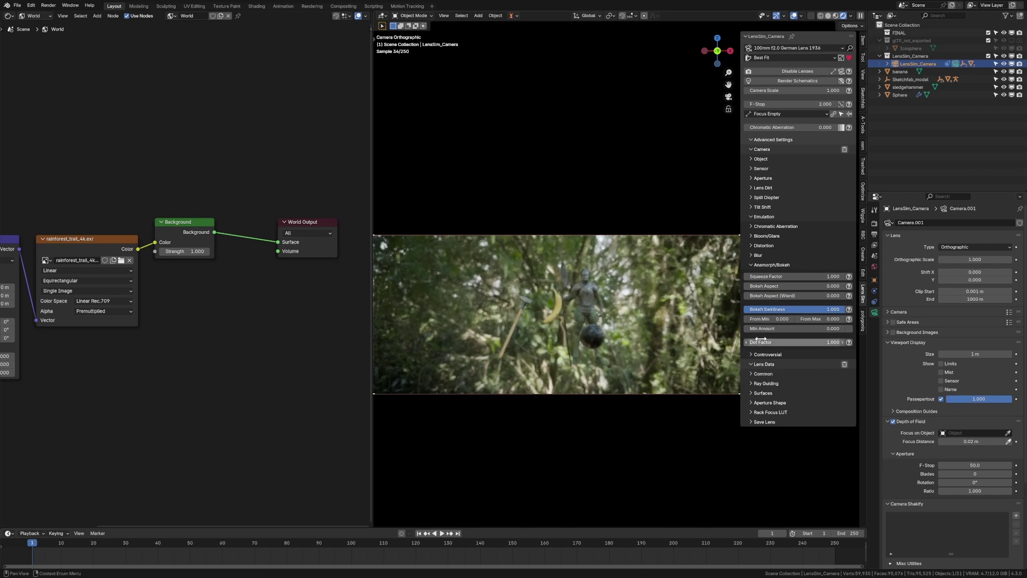
double_click(795, 310)
text(0)
key(Return)
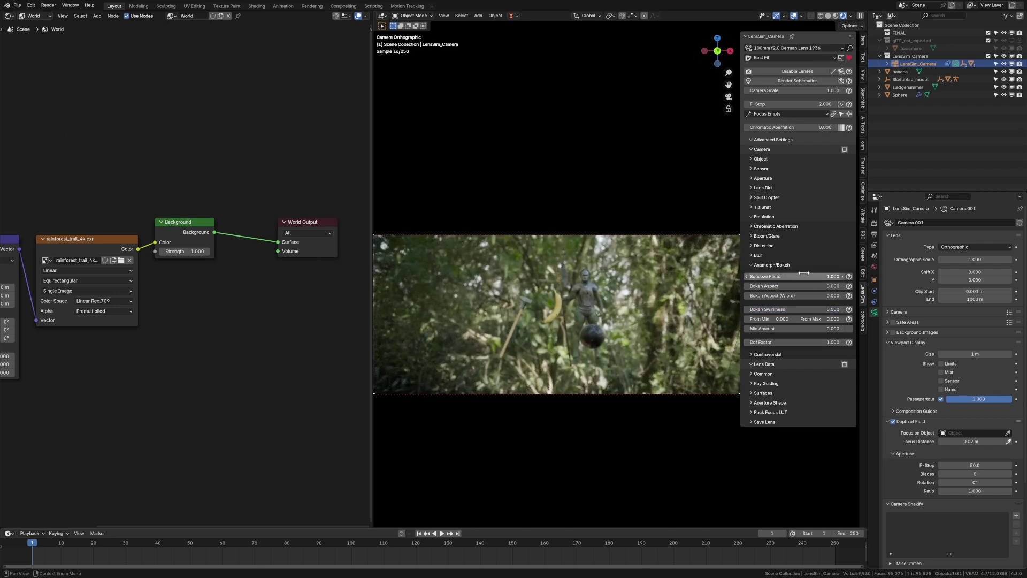
drag(804, 276, 834, 276)
key(ctrl+z)
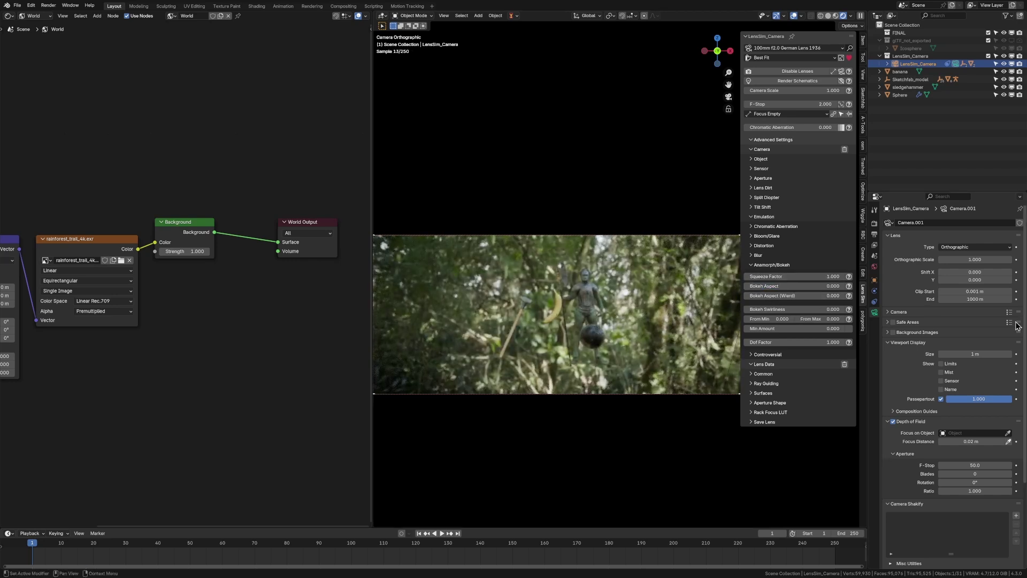
drag(772, 319, 782, 318)
key(ctrl+z)
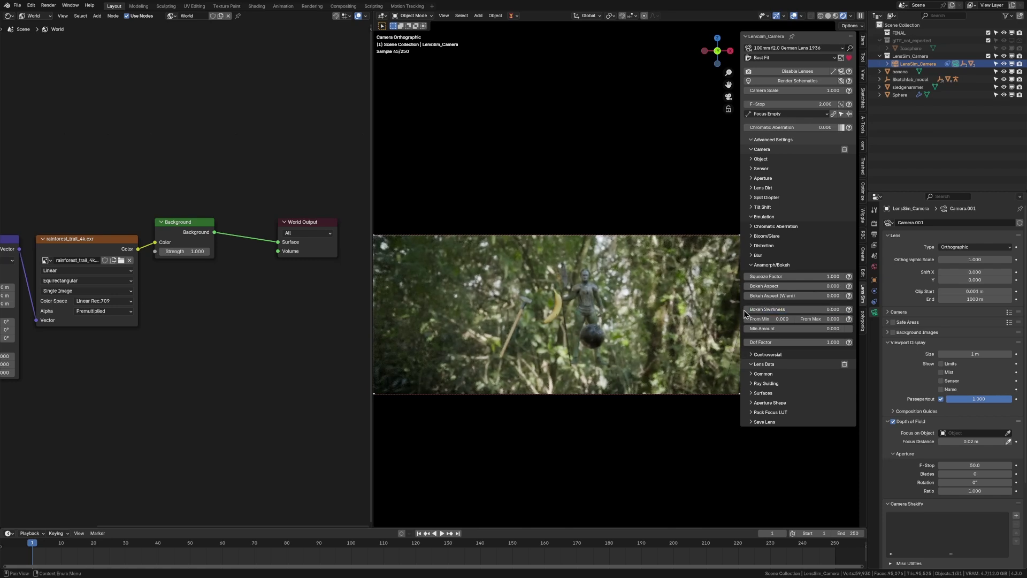
click(804, 342)
text(5)
key(Return)
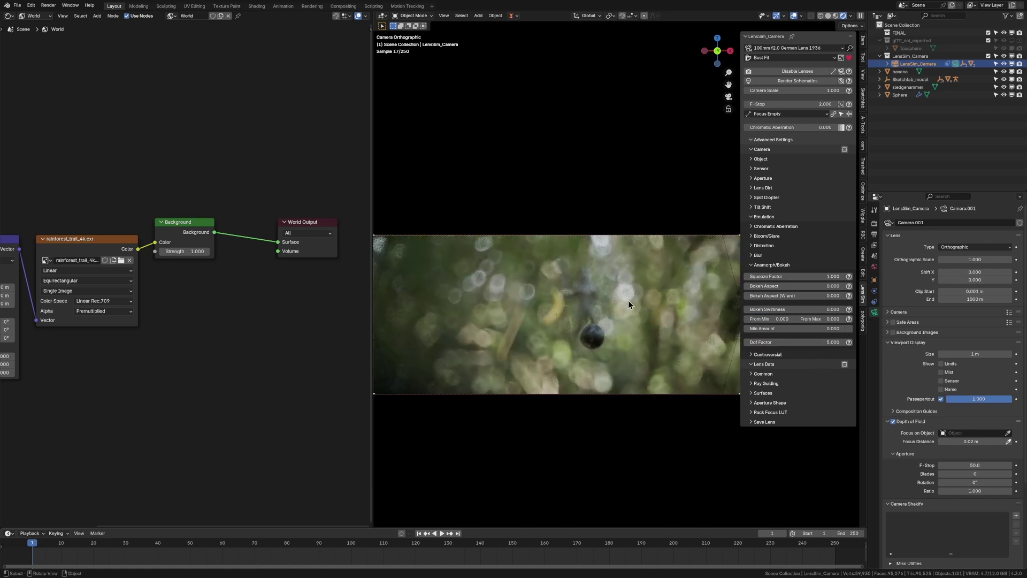
scroll(599, 294, down, 1)
scroll(675, 336, up, 1)
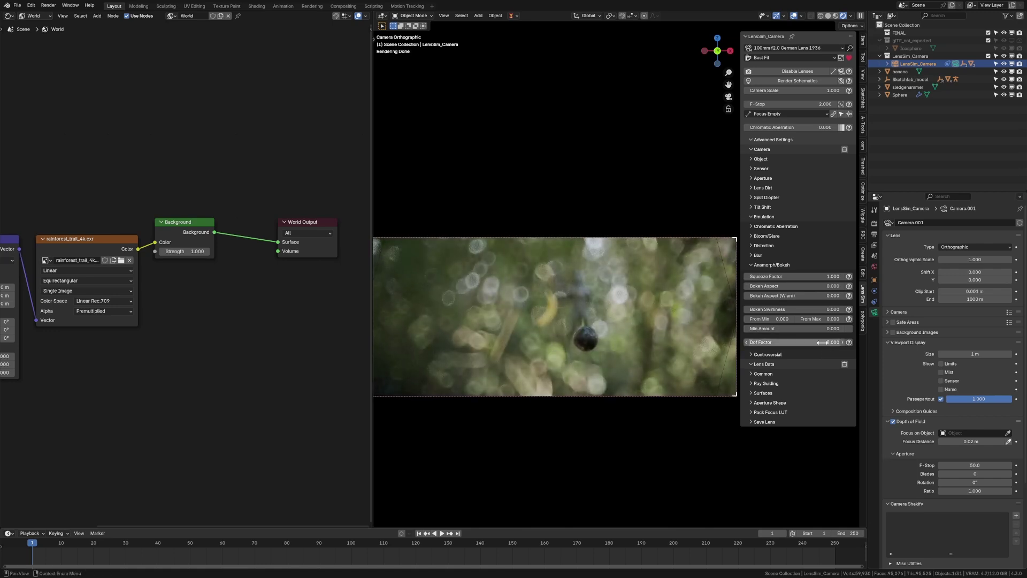
drag(804, 309, 845, 309)
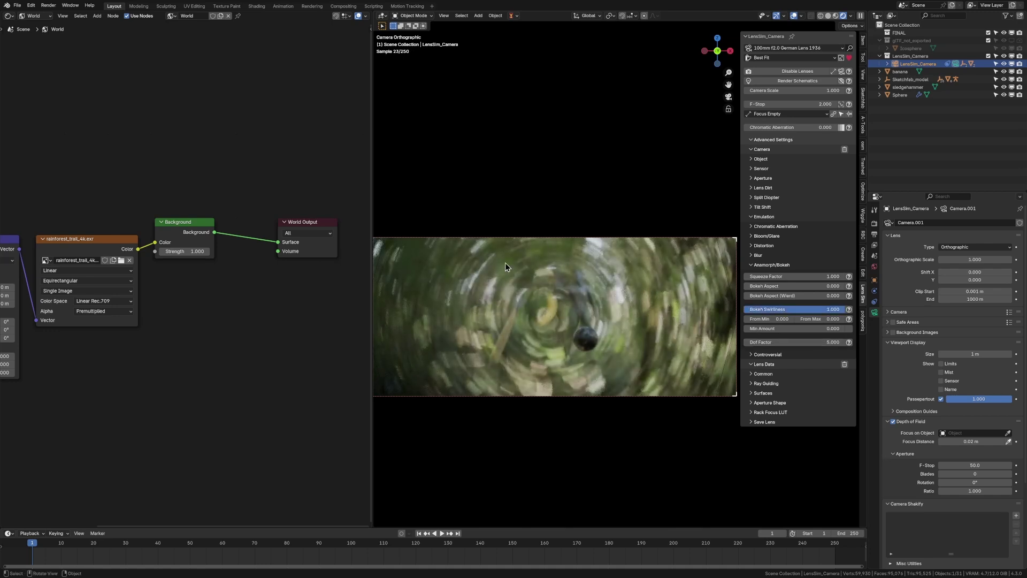
drag(845, 309, 747, 309)
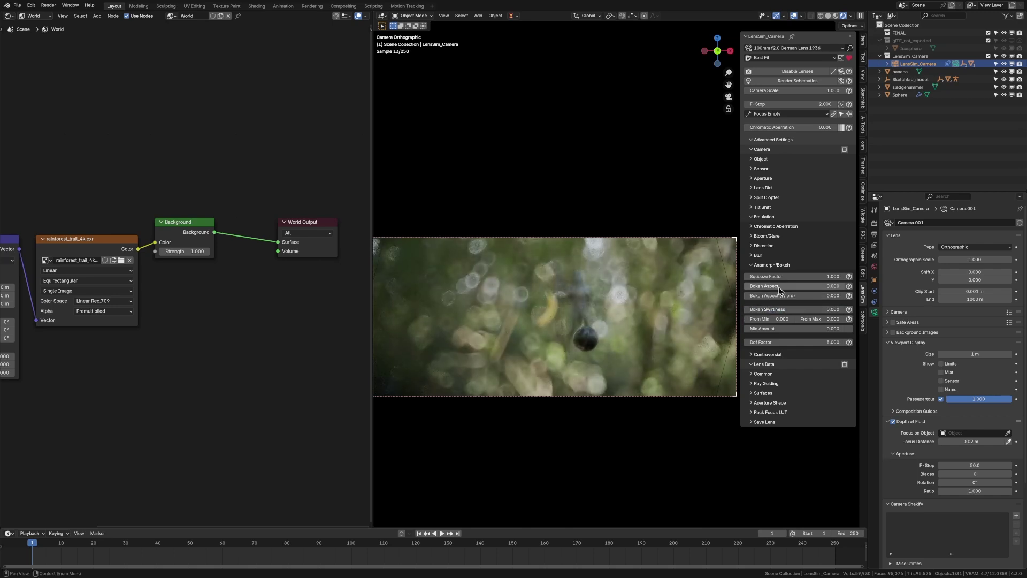
key(BackSpace)
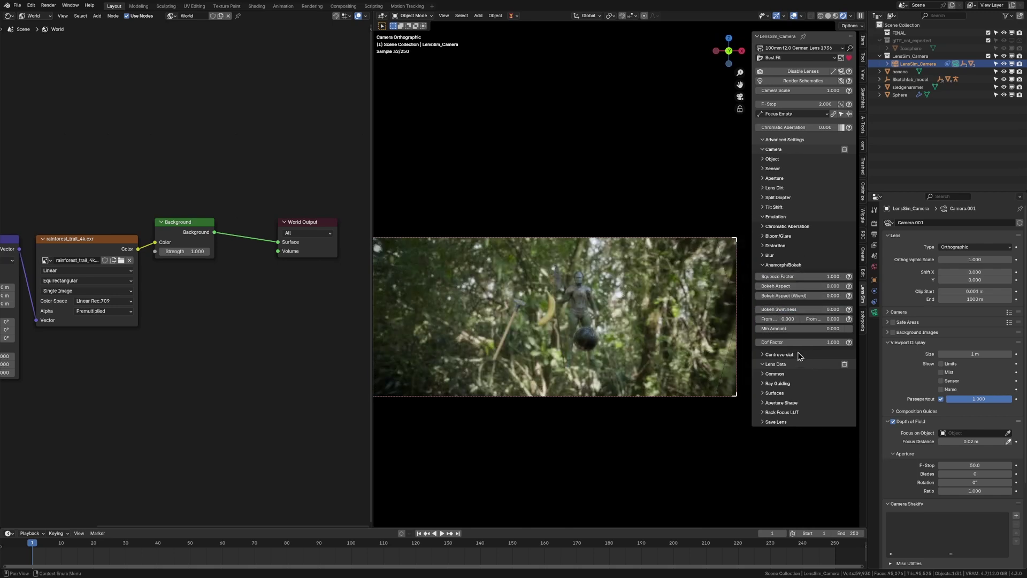
- Expand the Controversial settings, test positive and negative Focal Length Add values, then reset it to 0
click(791, 356)
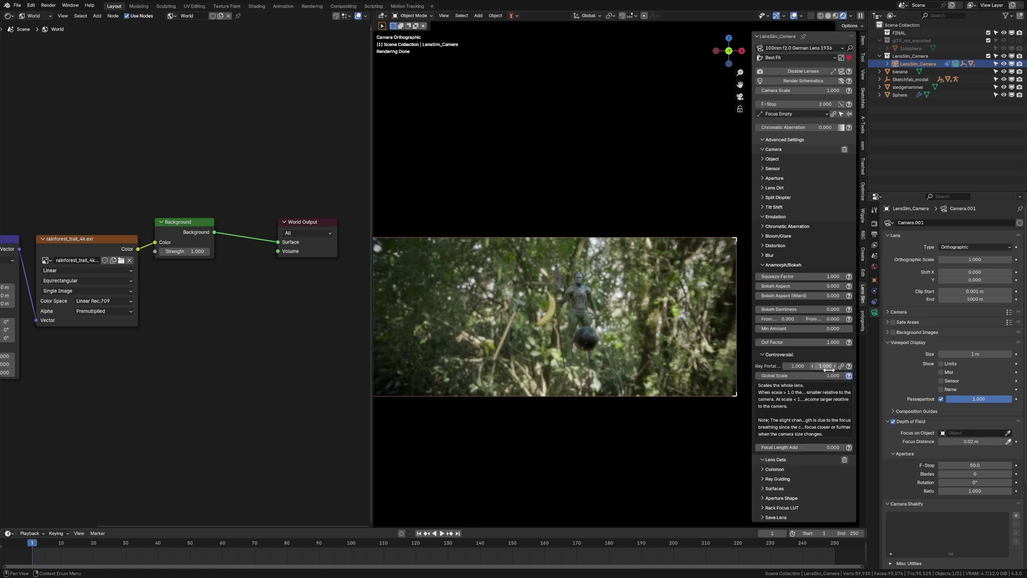
click(849, 376)
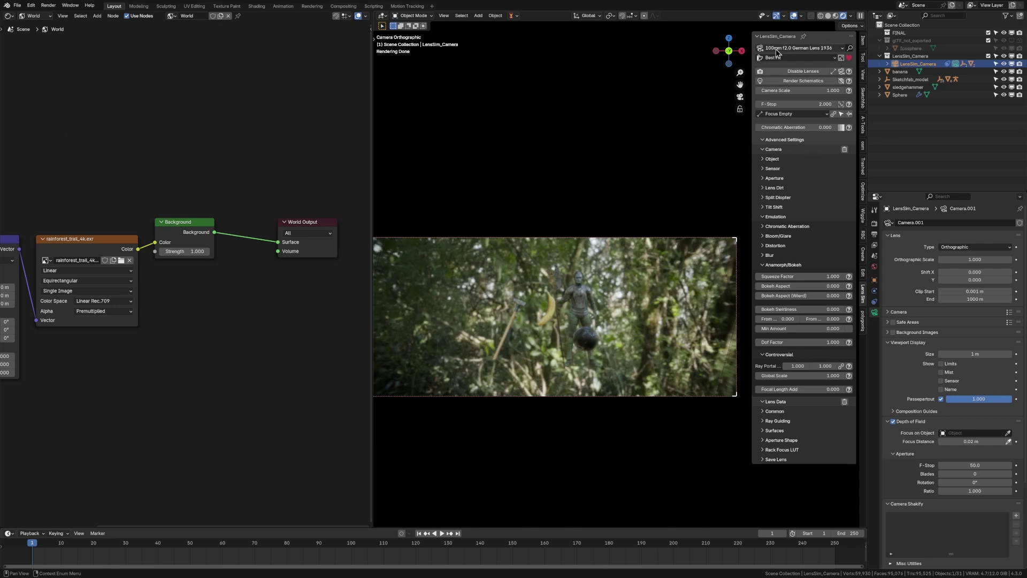
mouse_move(810, 389)
mouse_down()
mouse_move(896, 389)
mouse_move(813, 389)
mouse_up()
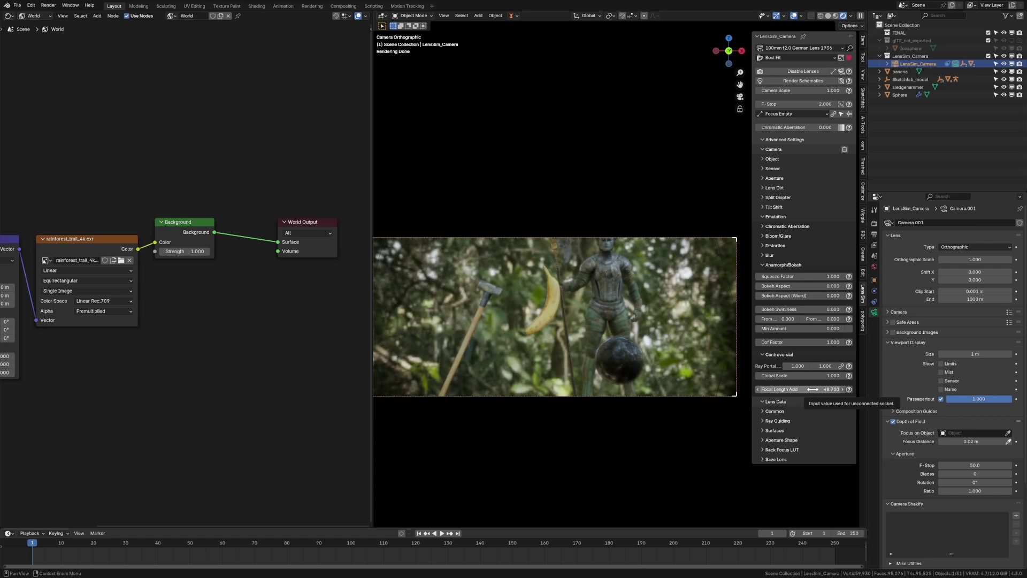
drag(812, 389, 741, 390)
click(813, 390)
text(0)
key(Return)
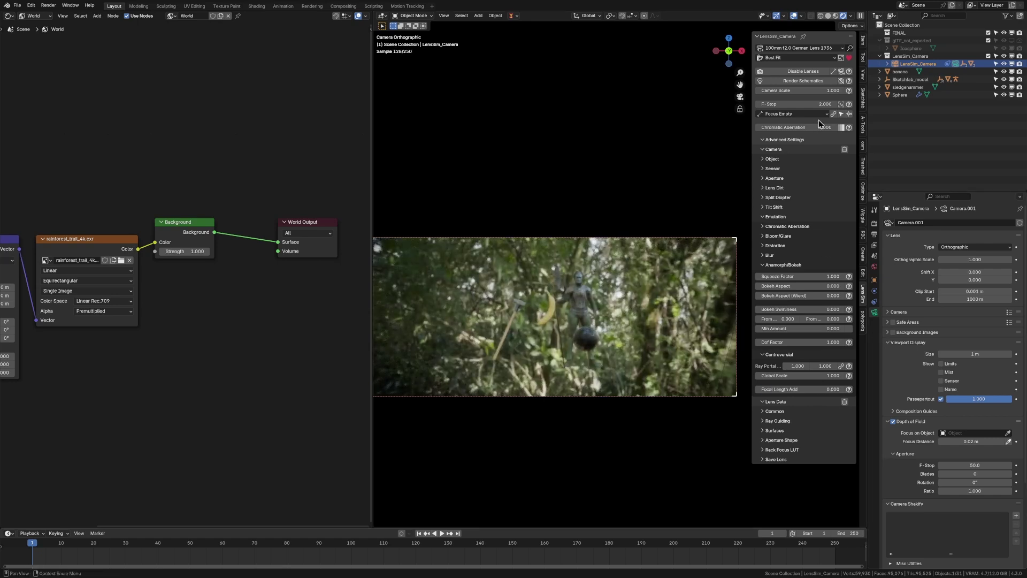
- Open the lens preset list, then expand and collapse the Common and Ray Guiding lens data settings
click(799, 49)
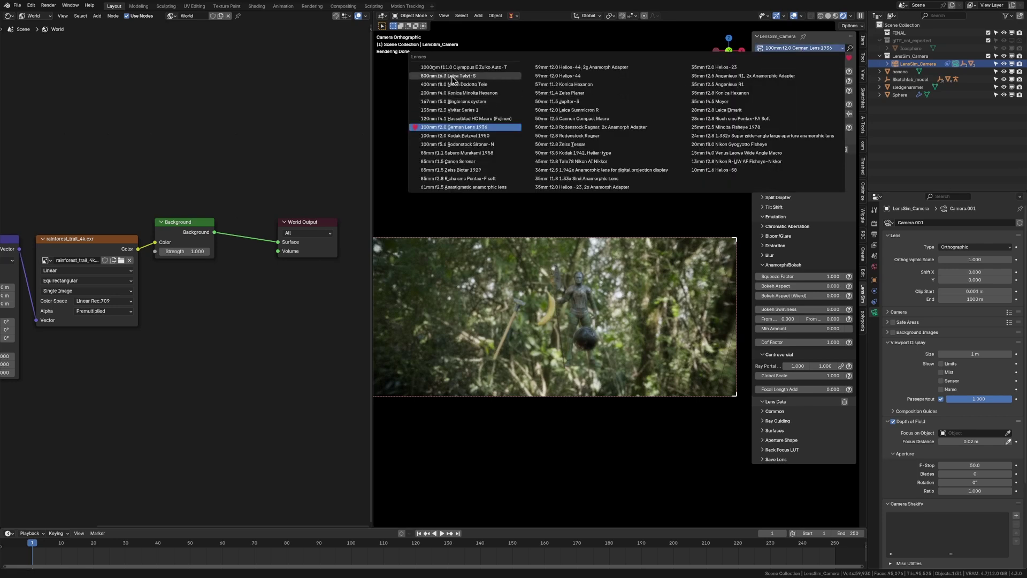
click(775, 294)
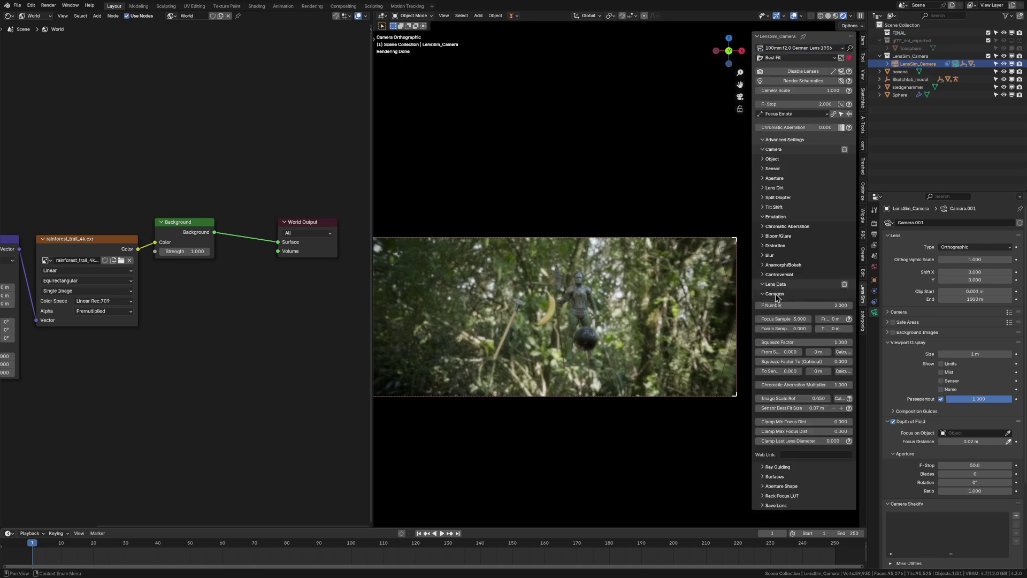
click(775, 295)
click(777, 304)
click(777, 304)
click(777, 303)
click(778, 305)
- Browse the Surfaces lens element table, then leave it collapsed
click(774, 313)
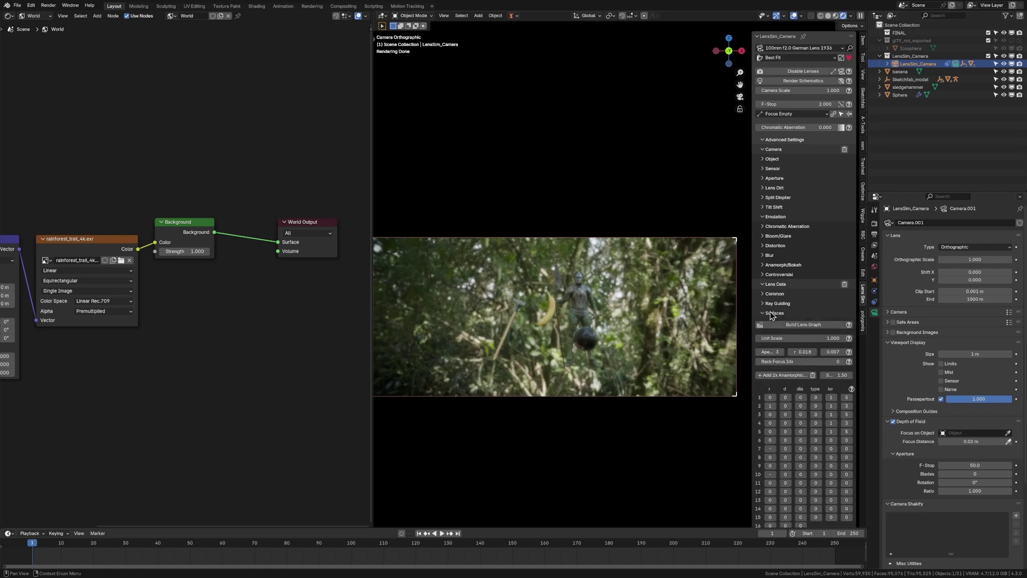
scroll(795, 417, down, 5)
scroll(786, 348, up, 4)
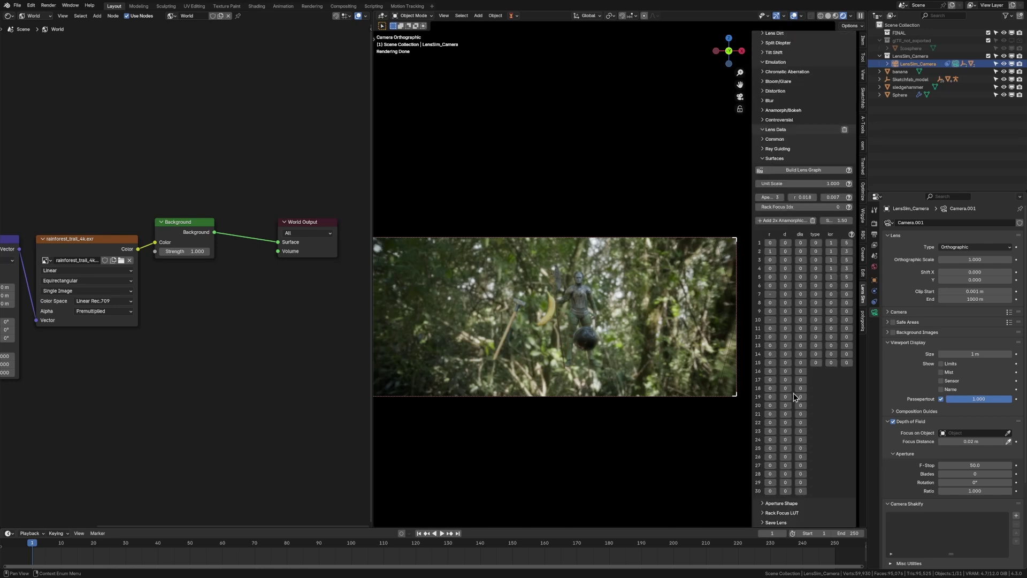
scroll(777, 287, up, 1)
click(779, 303)
click(781, 303)
click(781, 303)
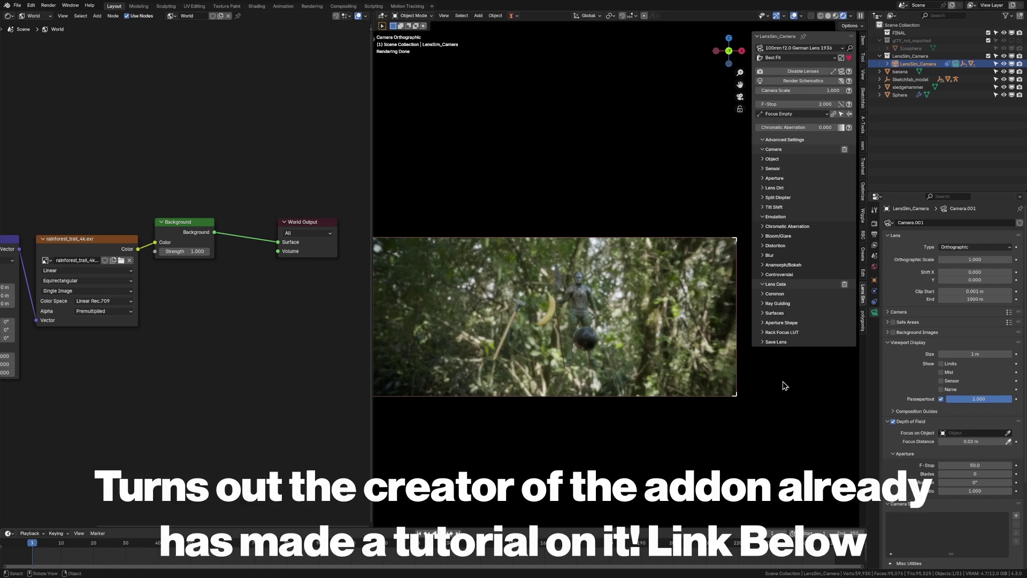
- Switch the aperture to an image shape, trying star_small.4 and then star_small.5
click(791, 324)
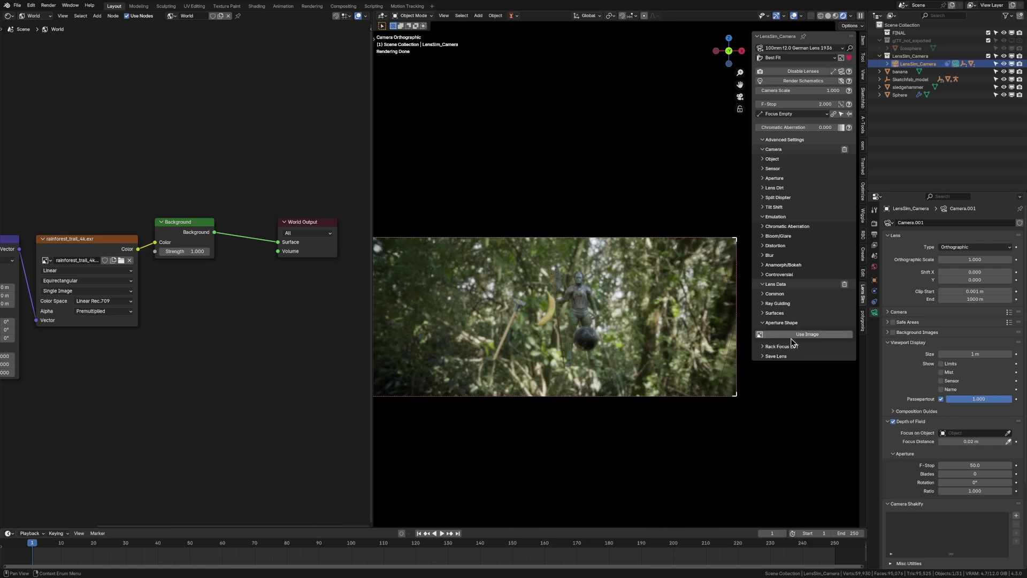
click(791, 335)
click(815, 364)
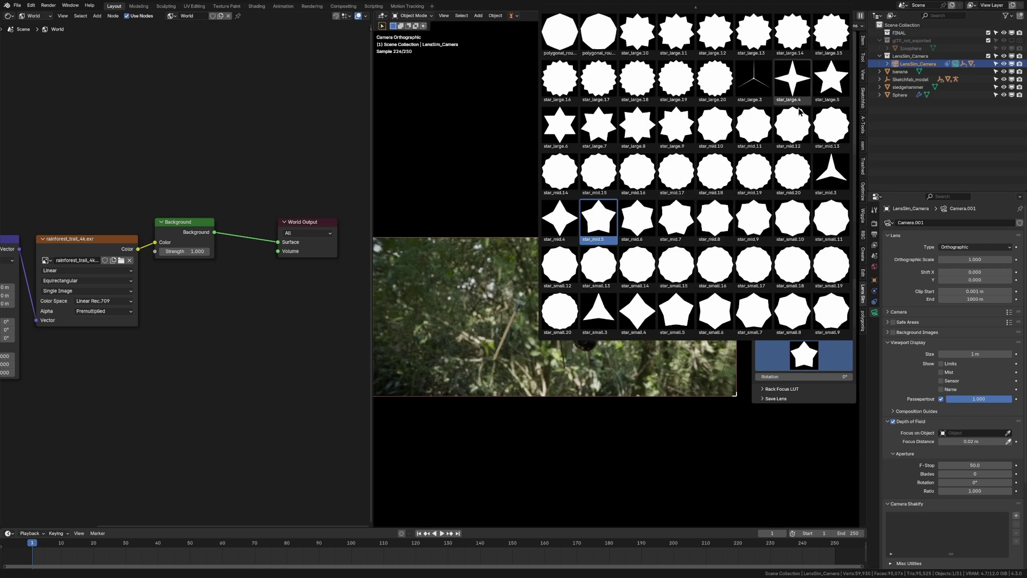
click(646, 304)
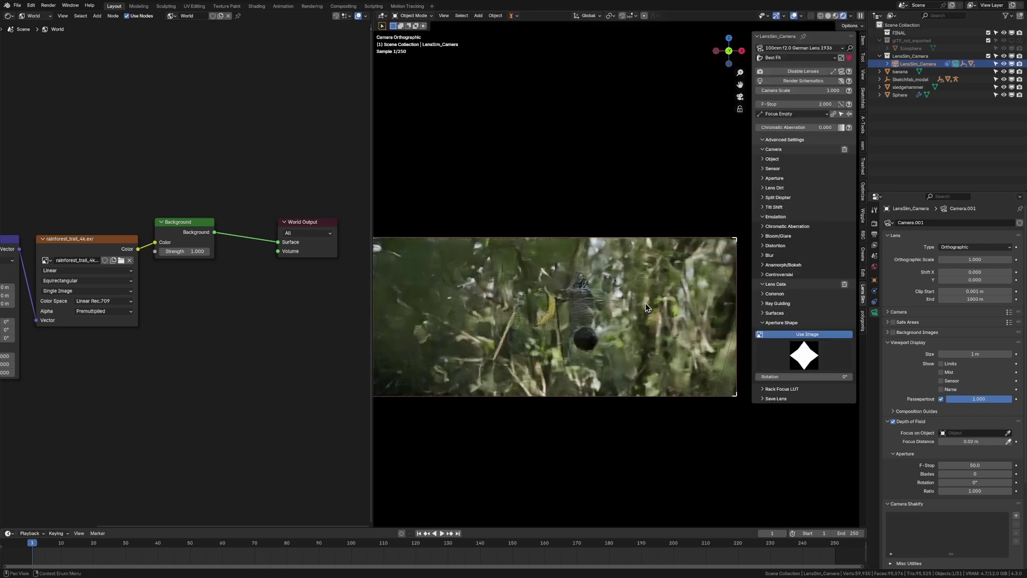
click(822, 368)
click(675, 312)
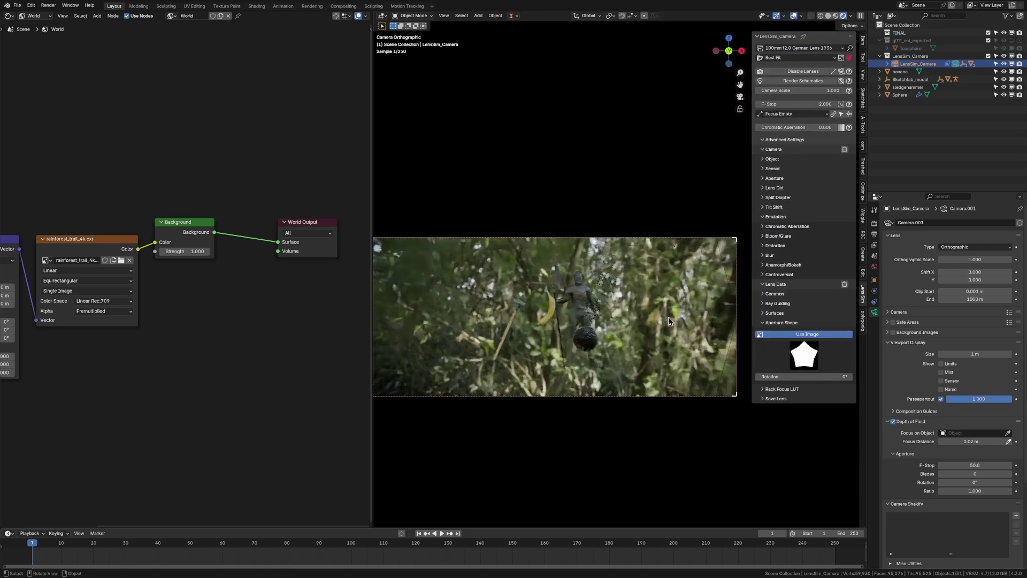
scroll(595, 267, up, 2)
scroll(595, 268, up, 3)
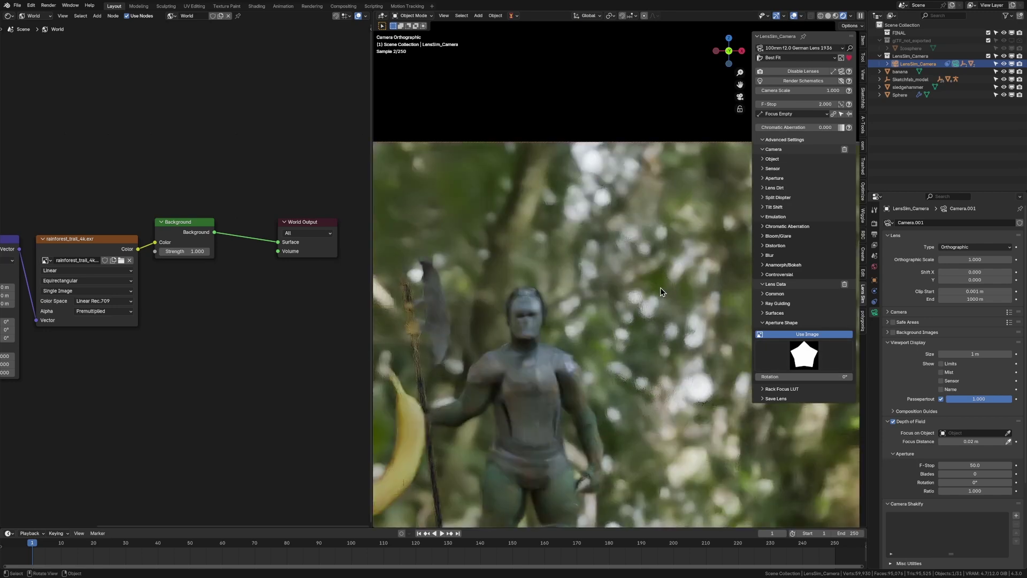
- Open the anamorph/bokeh settings and set Dof Factor to 5
click(778, 266)
click(797, 342)
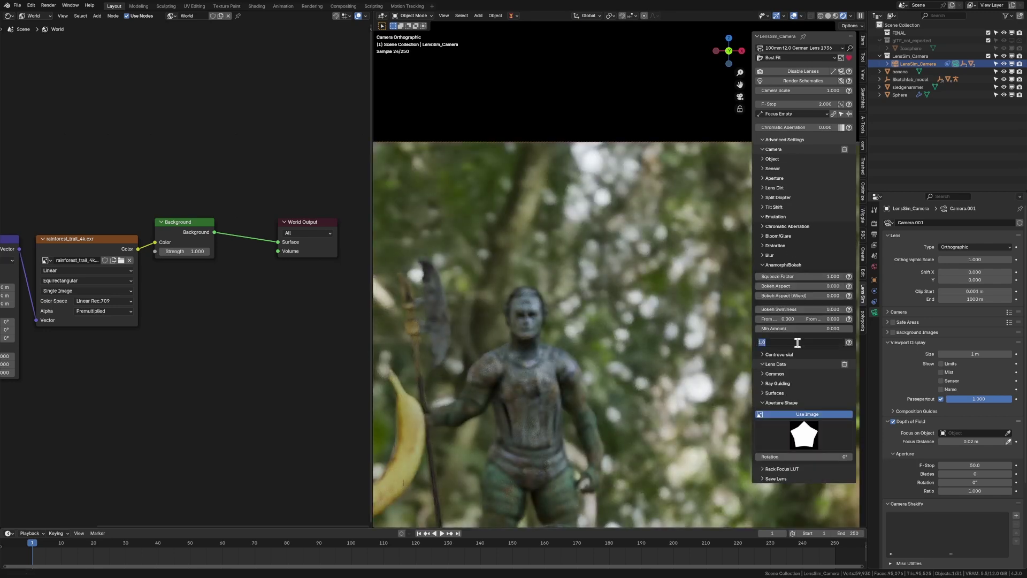
text(5)
key(Return)
- Try the star_mid.3 aperture, then undo back to the milder Dof Factor 2
scroll(467, 298, down, 3)
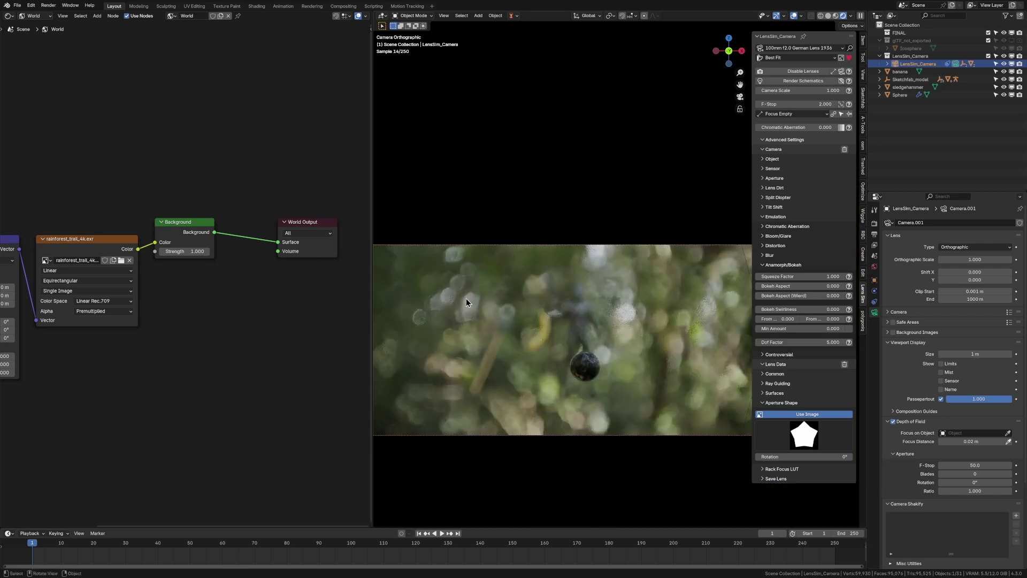
click(827, 426)
click(831, 250)
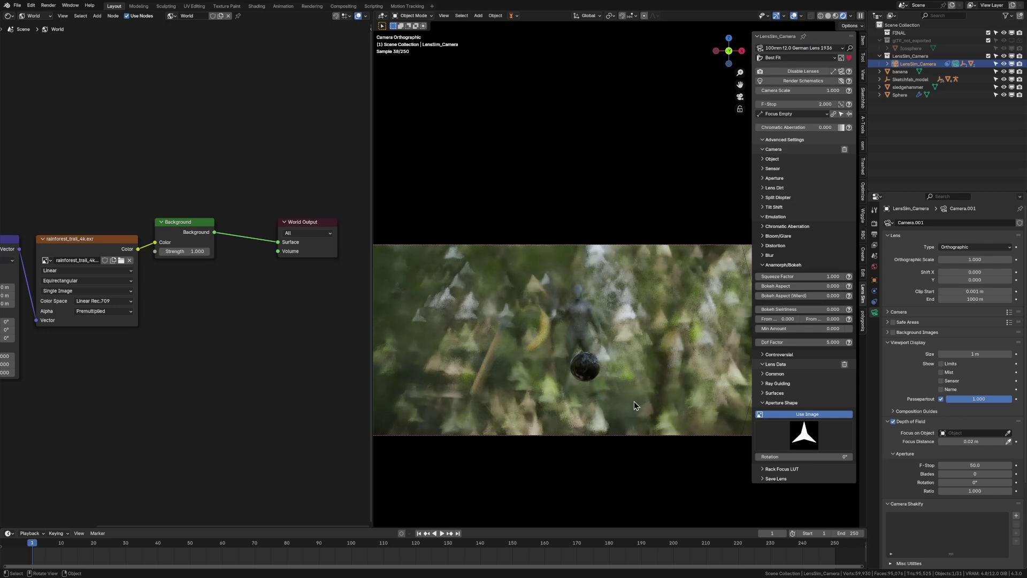
key(ctrl+z)
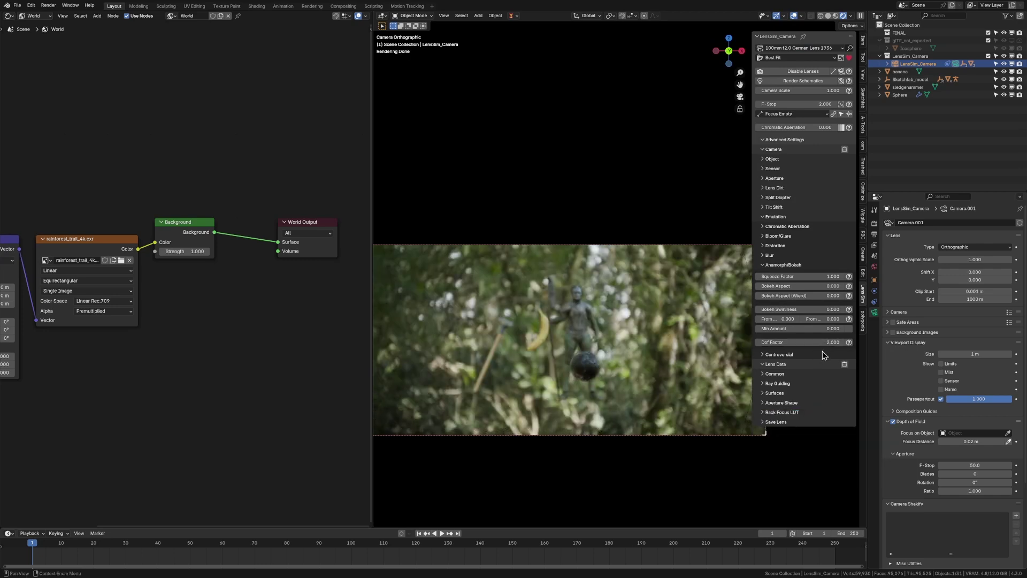
- Choose the 59mm f2.0 Helios-44, 2x Anamorph Adapter lens preset
click(802, 49)
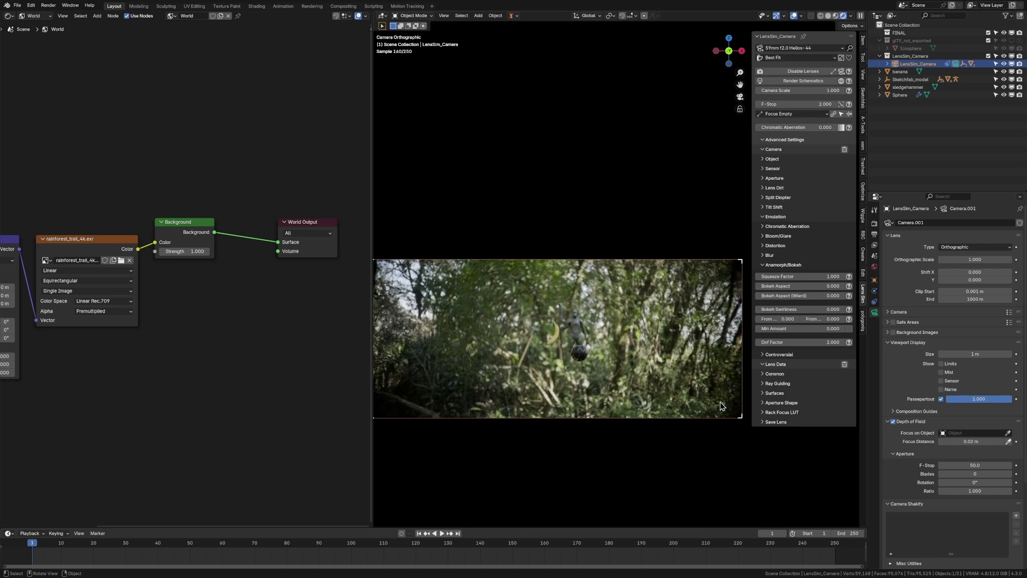
ctrl+scroll(799, 47, up, 1)
click(799, 48)
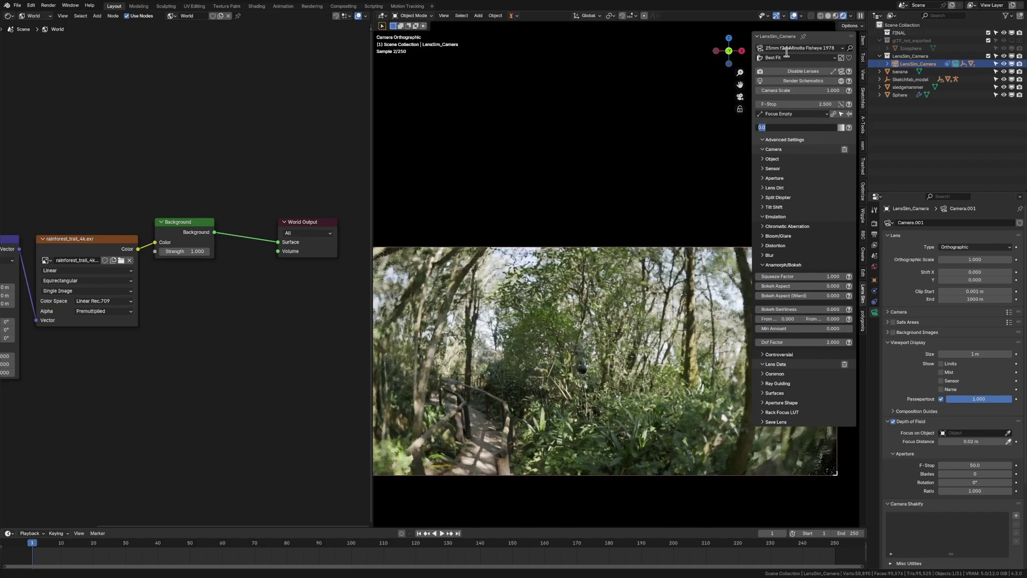
key(Escape)
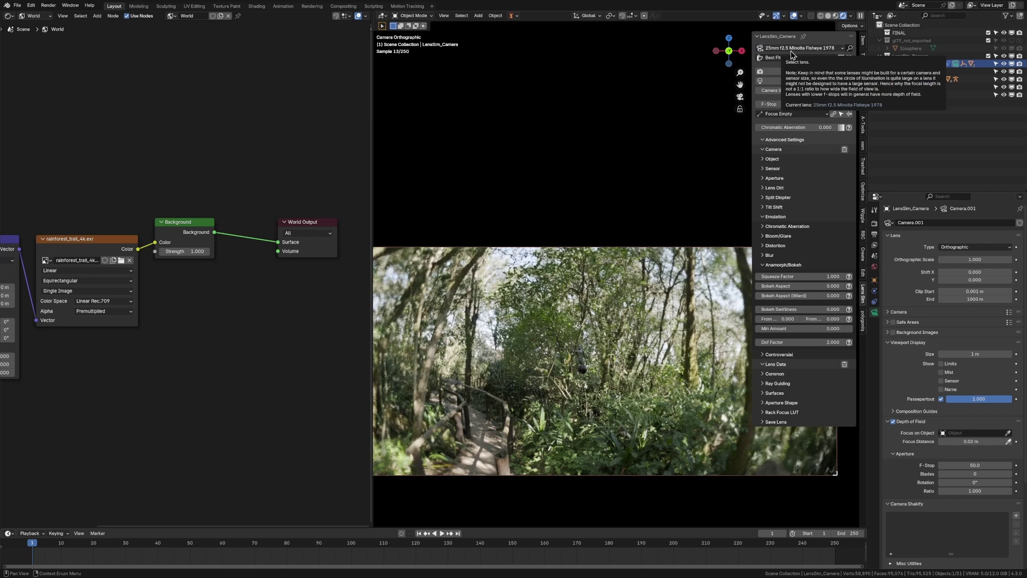
- Try the 35mm f2.8 Konica Hexanon lens, then switch to the 50mm f1.5 Jupiter-3
click(791, 50)
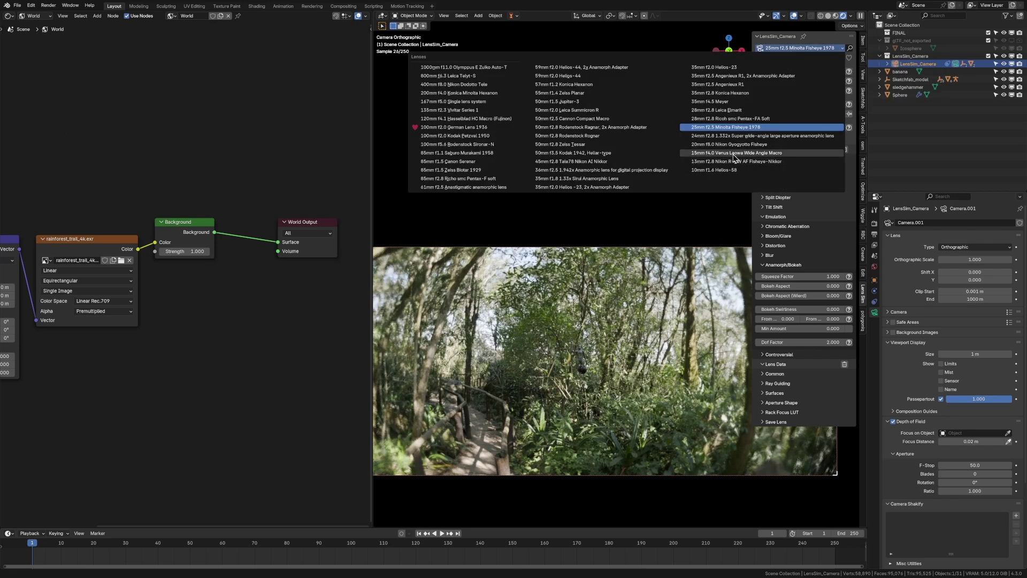
click(734, 94)
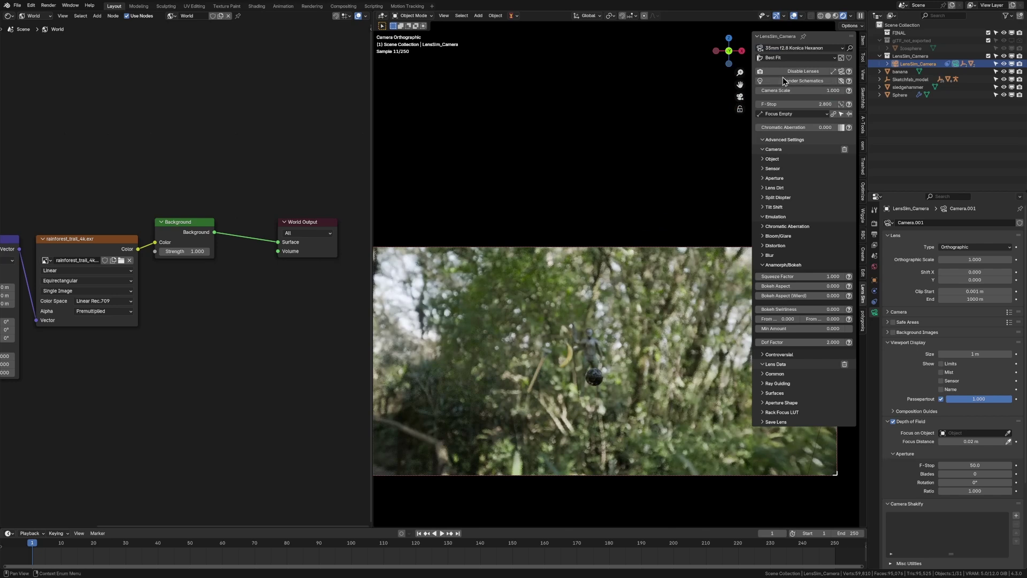
click(801, 48)
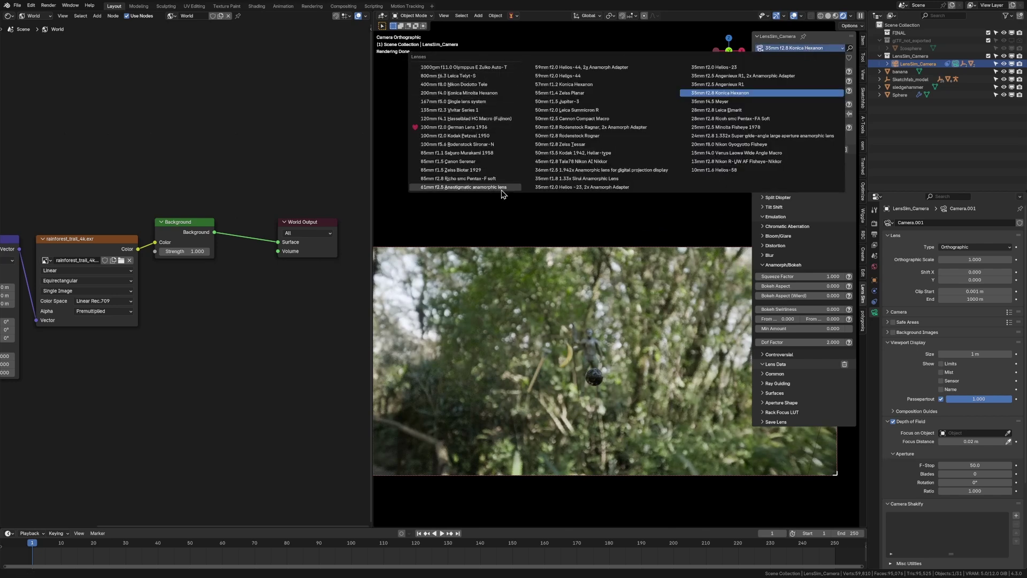
click(559, 101)
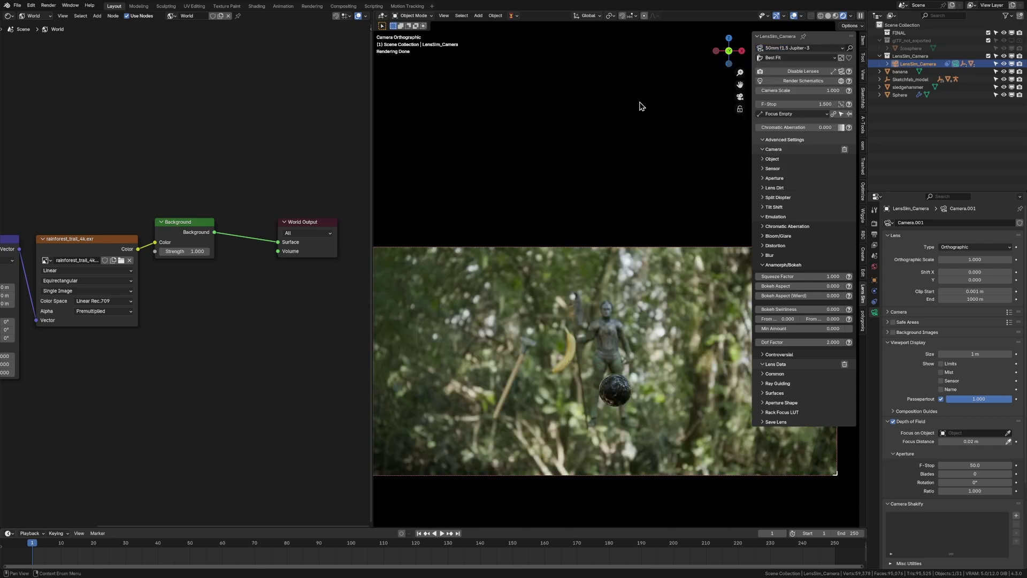